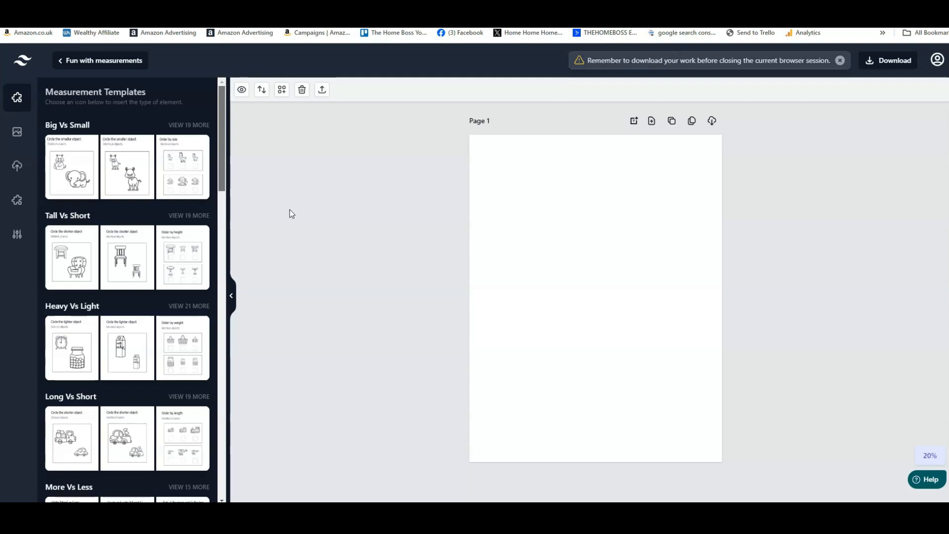
# Step: Add the Big Vs Small template "Which is smaller?" with its animal boxes to the blank page 1
pyautogui.click(283, 209)
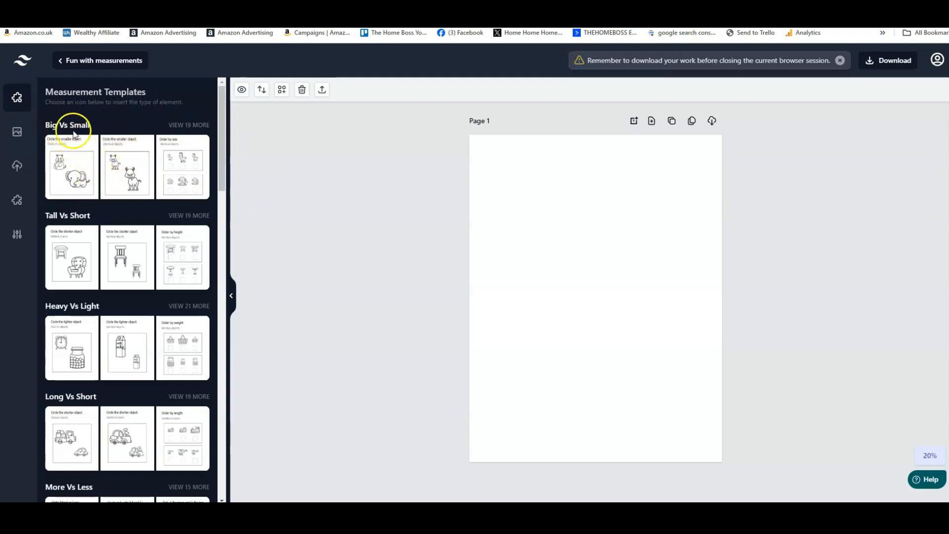
pyautogui.click(81, 176)
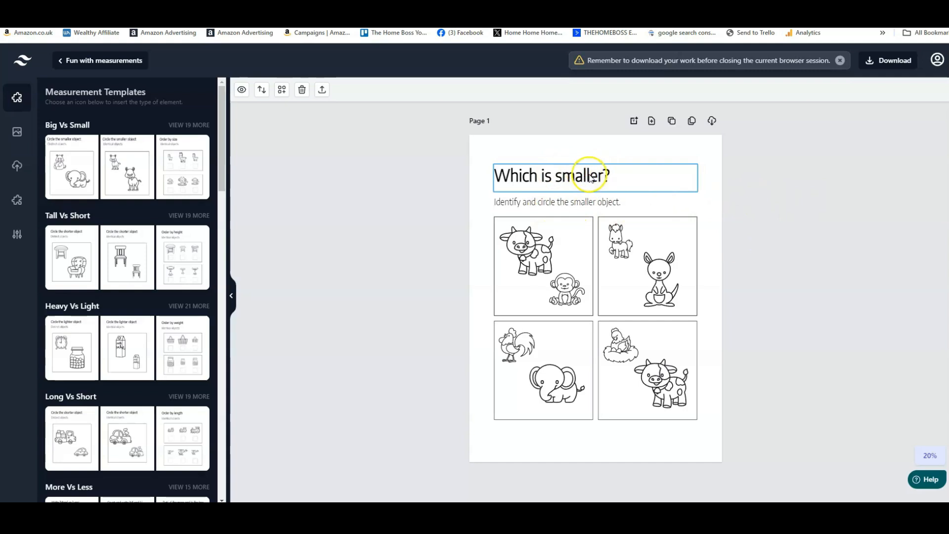
pyautogui.click(607, 176)
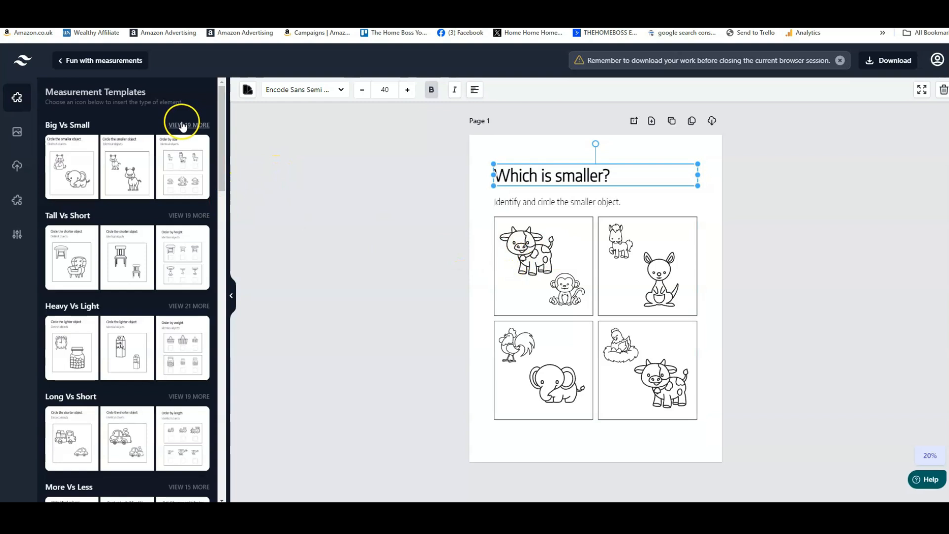
# Step: Set the animal grid on page 1 to 1 row and 1 column and apply the update
pyautogui.click(577, 277)
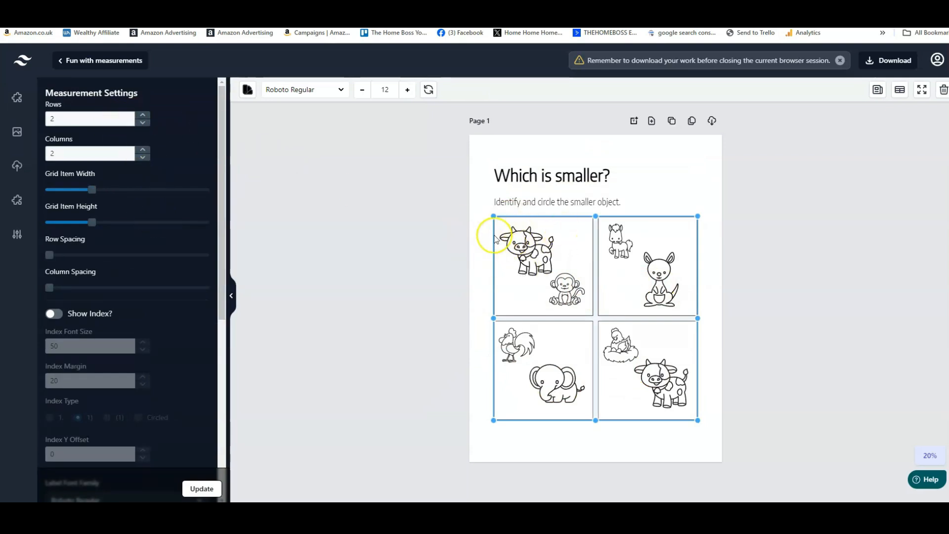
pyautogui.click(142, 122)
pyautogui.click(143, 158)
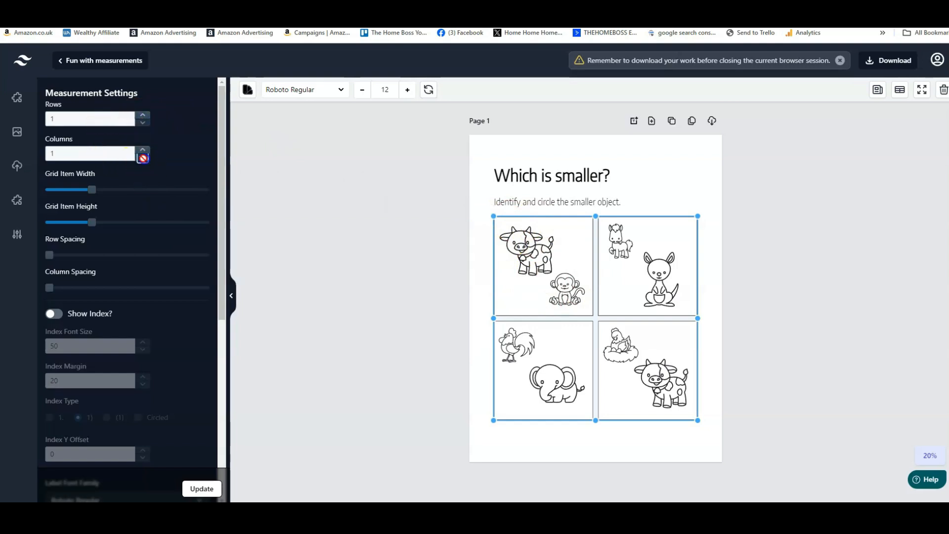
pyautogui.click(200, 489)
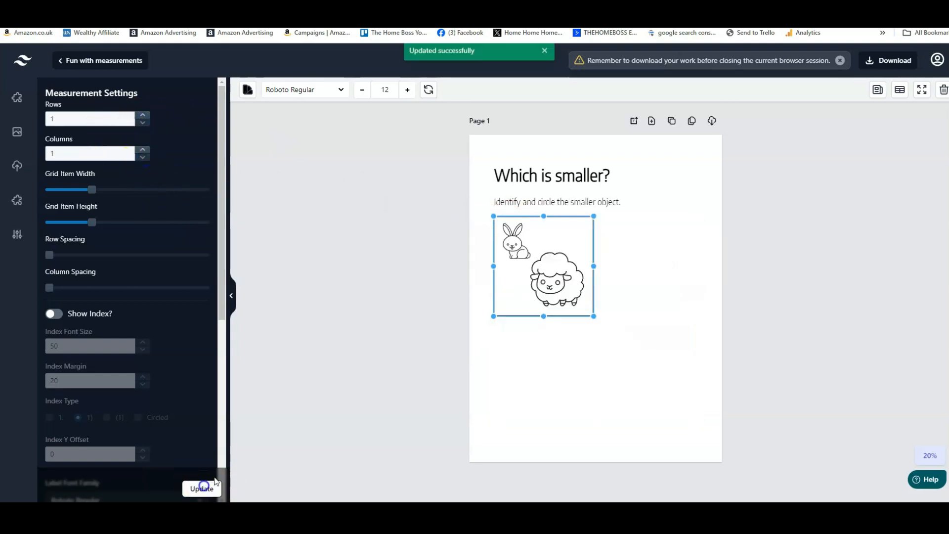
# Step: Enlarge the single animal box, centre it below the instruction line, and regenerate its animal pair twice
pyautogui.moveTo(594, 316); pyautogui.dragTo(672, 395)
pyautogui.moveTo(615, 335); pyautogui.dragTo(627, 350)
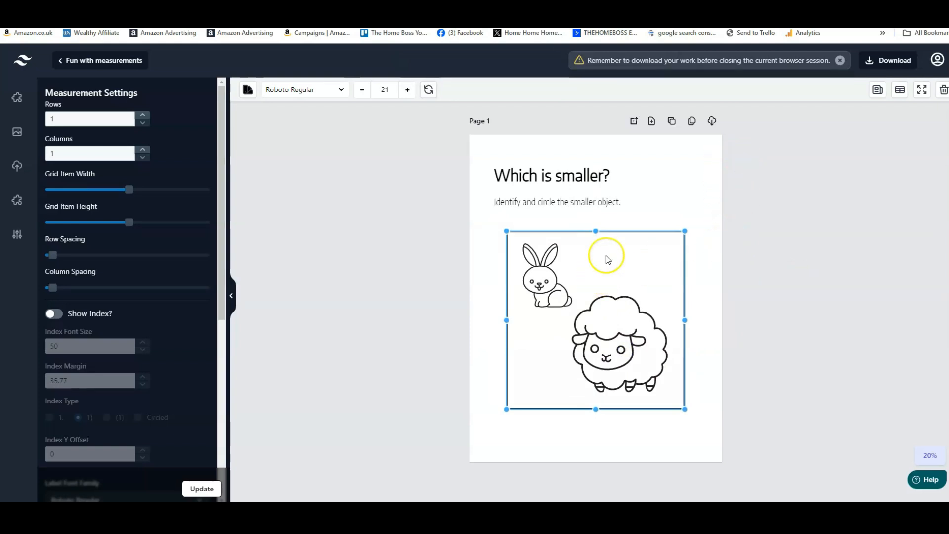
pyautogui.click(429, 91)
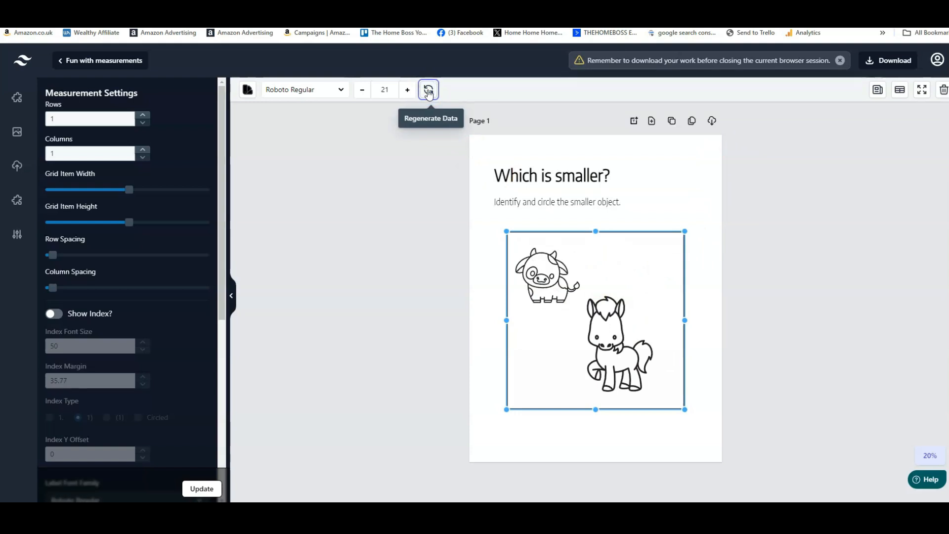
pyautogui.click(428, 92)
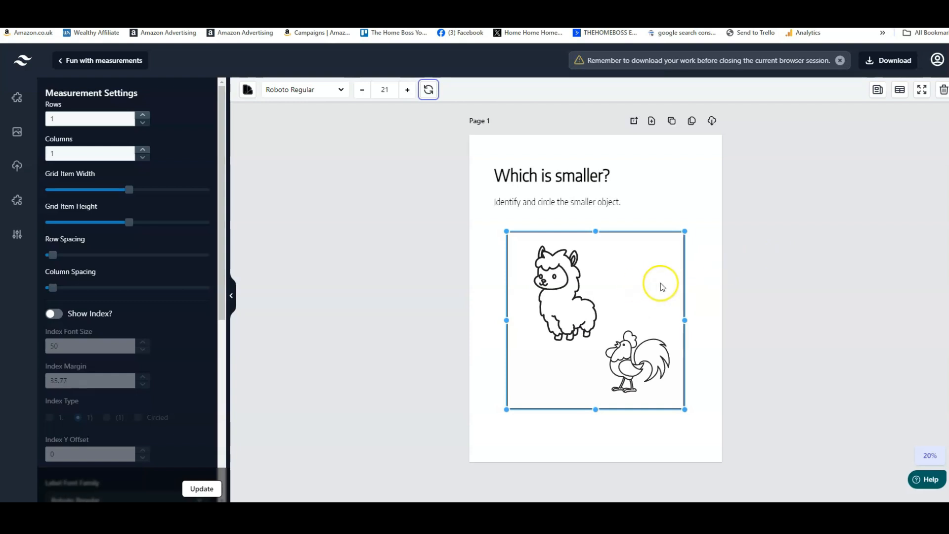
# Step: Change the heading to "Colour the smaller animal" and the instruction line to "Colorea los animales", nudging that line slightly down
pyautogui.click(567, 177)
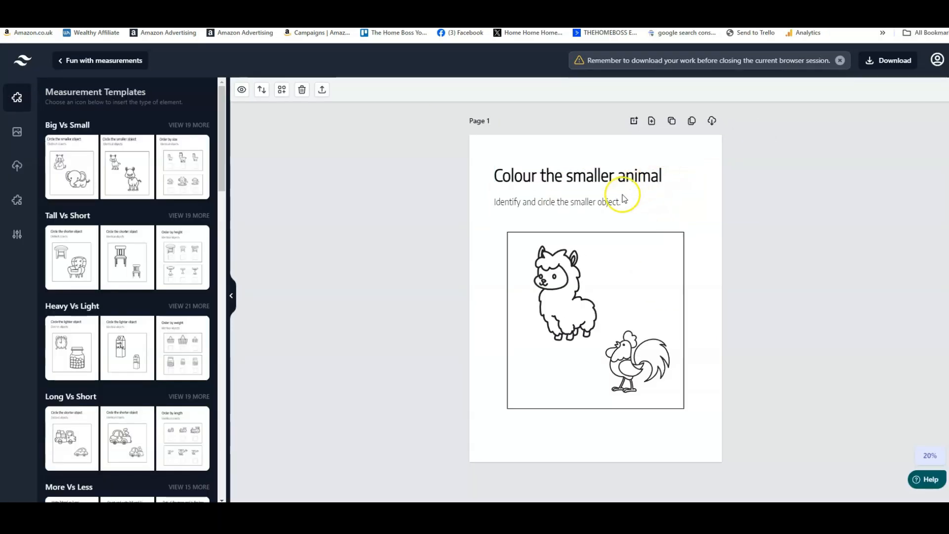
pyautogui.click(652, 197)
pyautogui.click(652, 198)
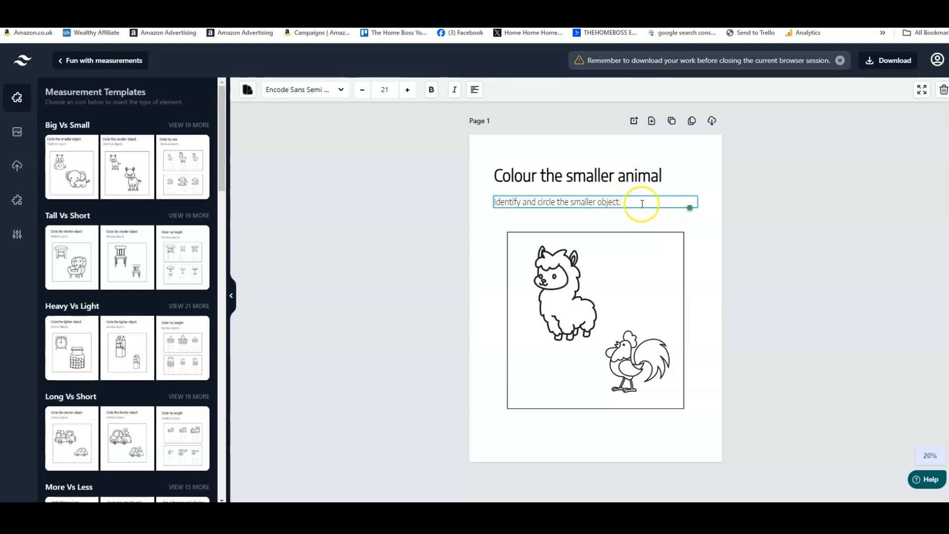
pyautogui.moveTo(639, 206); pyautogui.dragTo(482, 203)
pyautogui.click(481, 203)
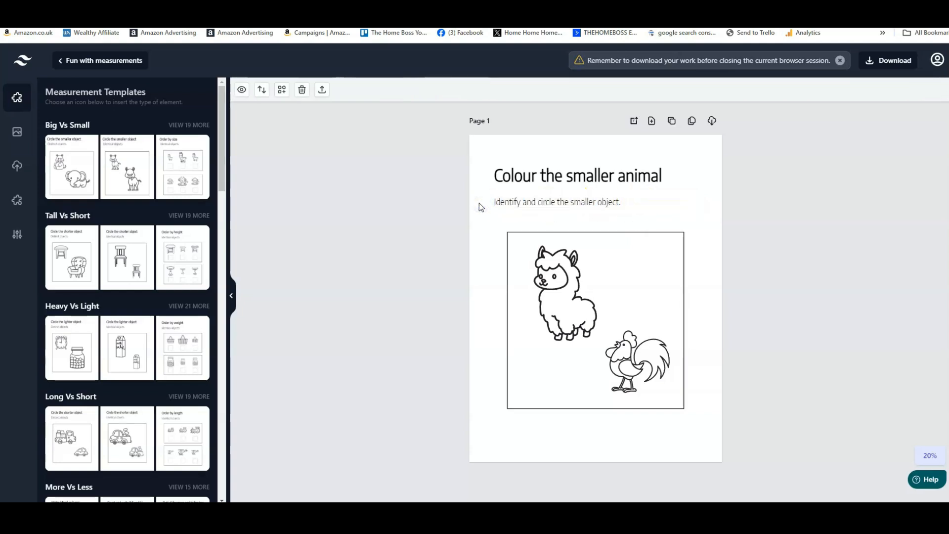
pyautogui.write('Colorea los animales')
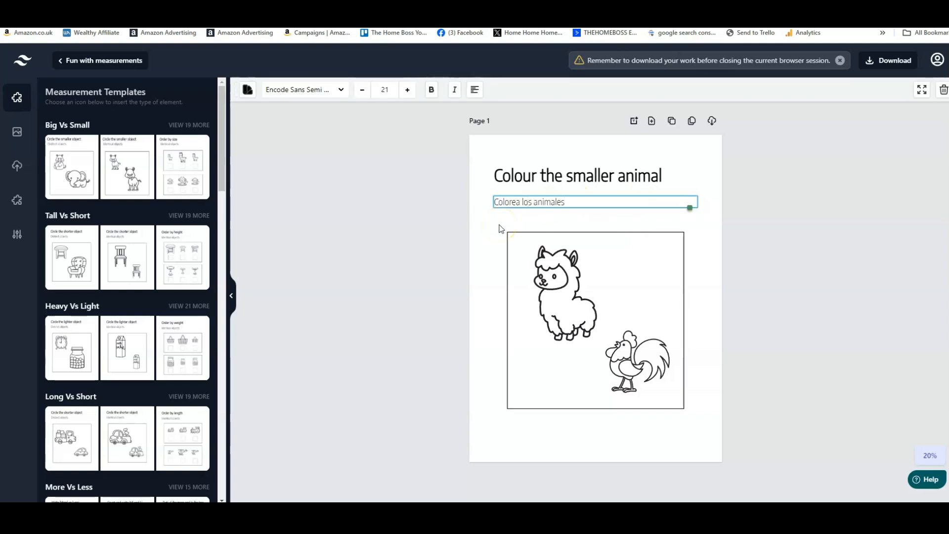
pyautogui.click(585, 212)
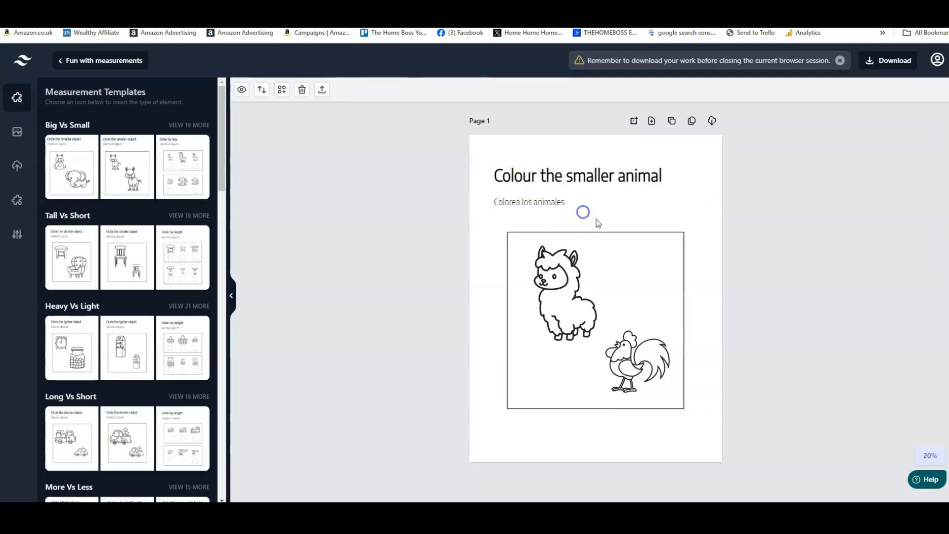
pyautogui.moveTo(593, 204)
pyautogui.mouseDown()
pyautogui.moveTo(606, 206)
pyautogui.moveTo(594, 206)
pyautogui.mouseUp()
pyautogui.click(555, 227)
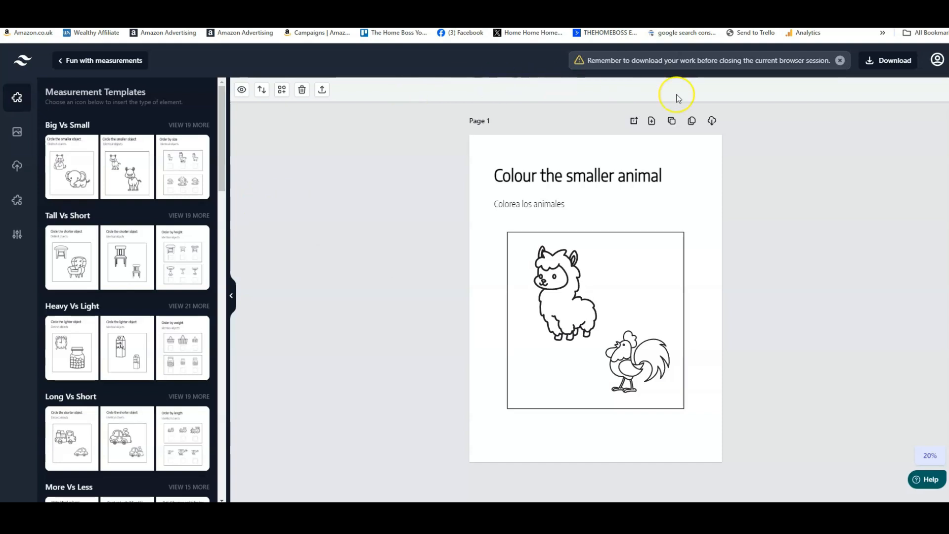
# Step: Bulk clone page 1 to make 5 more copies of the colouring worksheet
pyautogui.click(692, 121)
pyautogui.click(504, 280)
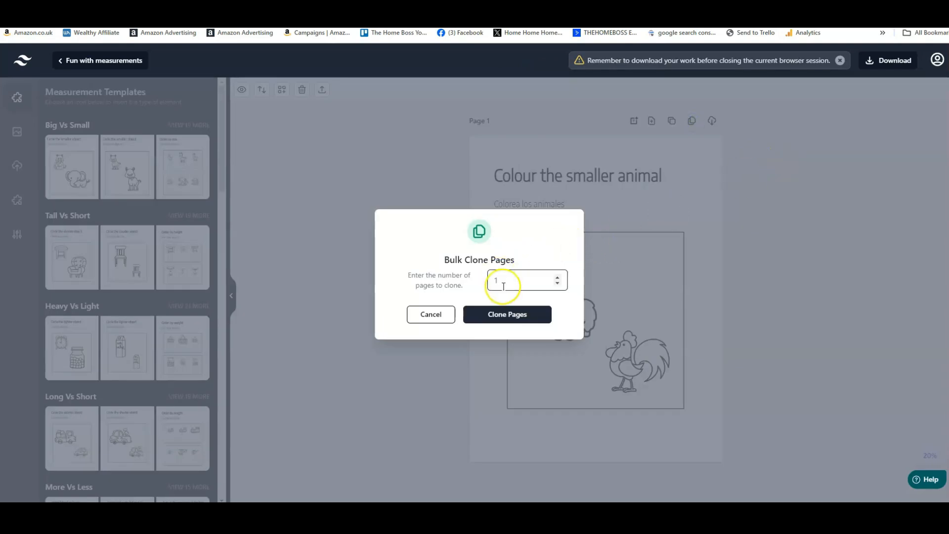
pyautogui.doubleClick(504, 286)
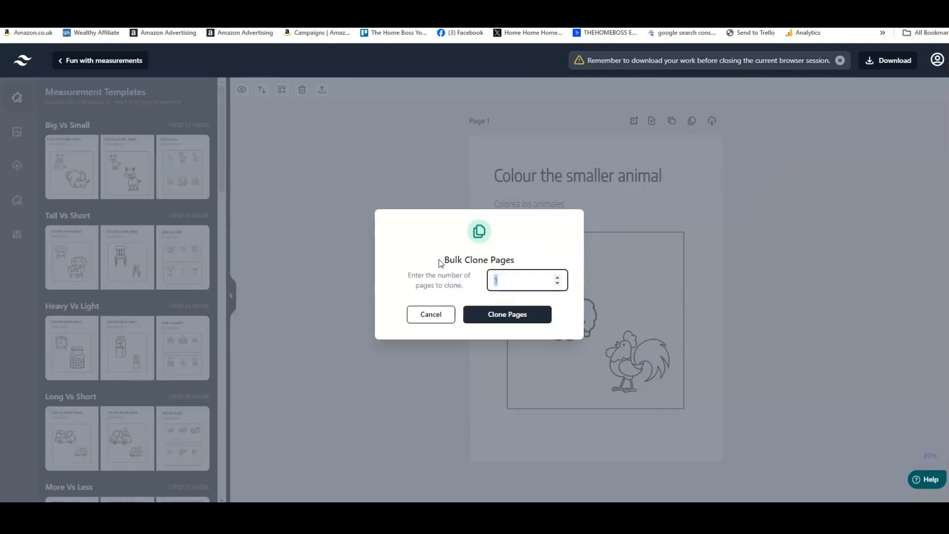
pyautogui.write('5')
pyautogui.click(501, 314)
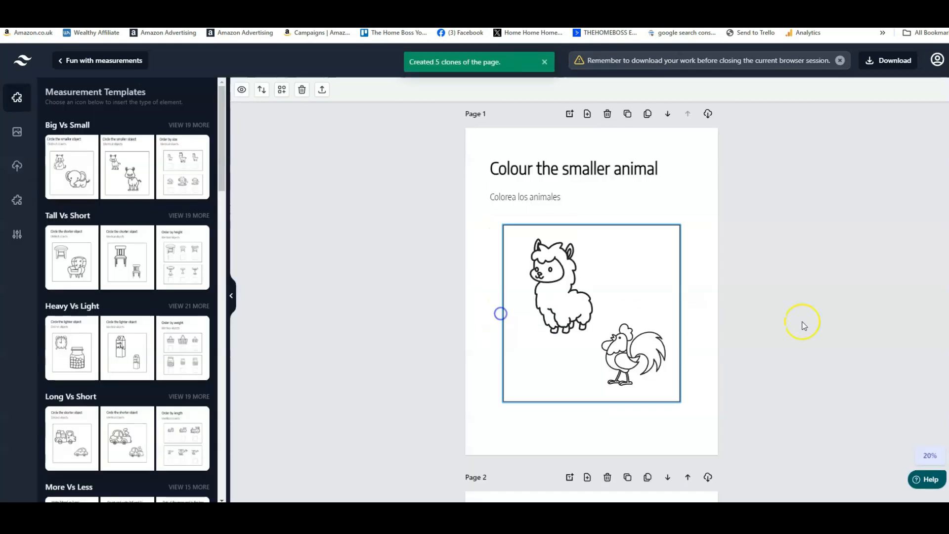
# Step: Look through the cloned colouring pages to check the animal pair on each one
pyautogui.scroll(-5, 838, 285)
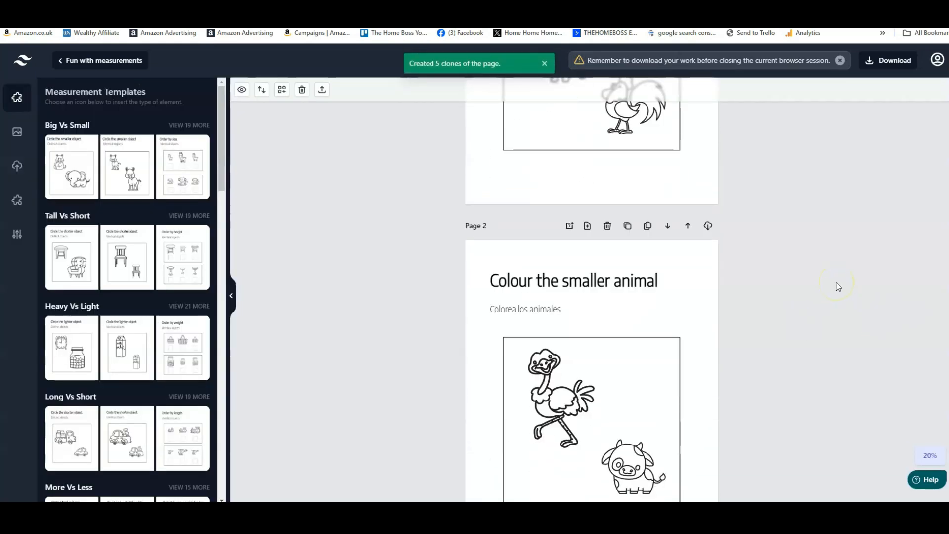
pyautogui.scroll(-10, 838, 287)
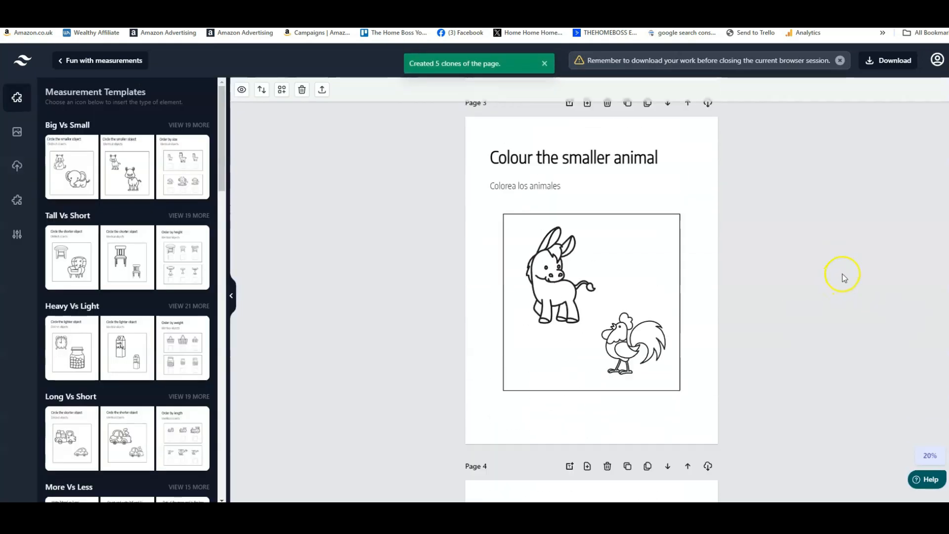
pyautogui.scroll(-14, 848, 272)
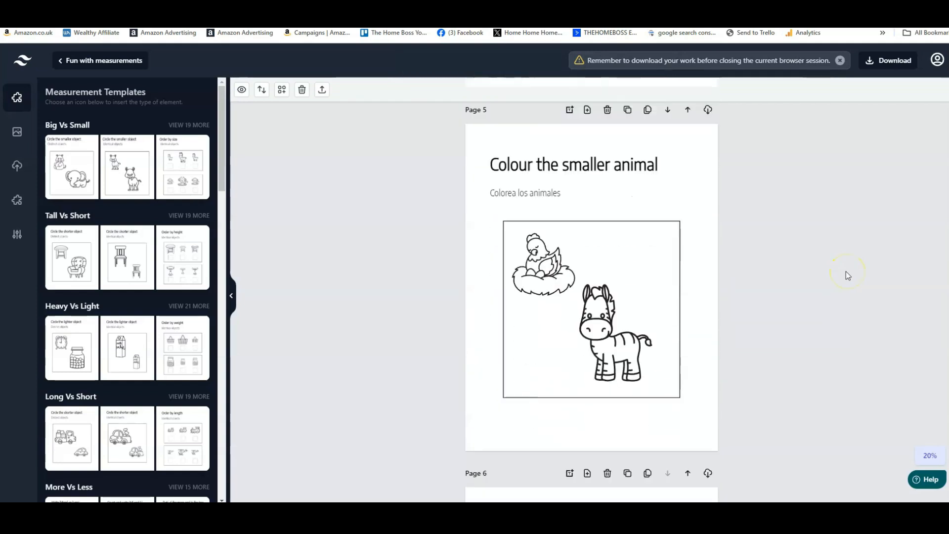
pyautogui.scroll(-3, 846, 271)
pyautogui.scroll(-4, 847, 271)
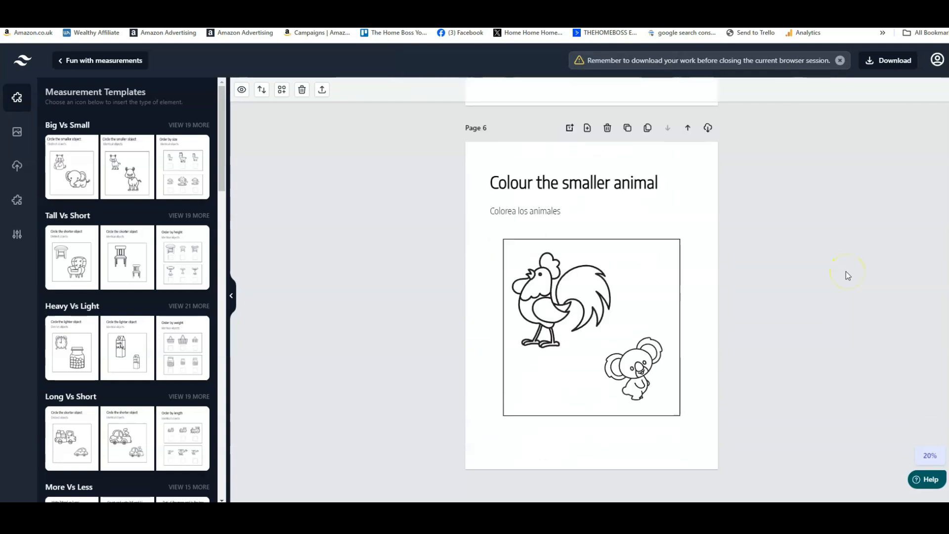
pyautogui.scroll(11, 846, 271)
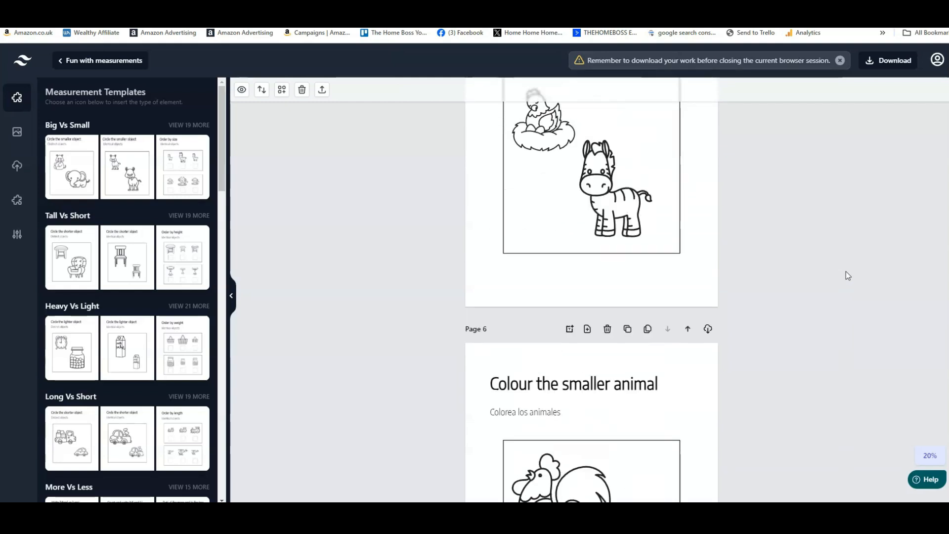
pyautogui.scroll(17, 847, 272)
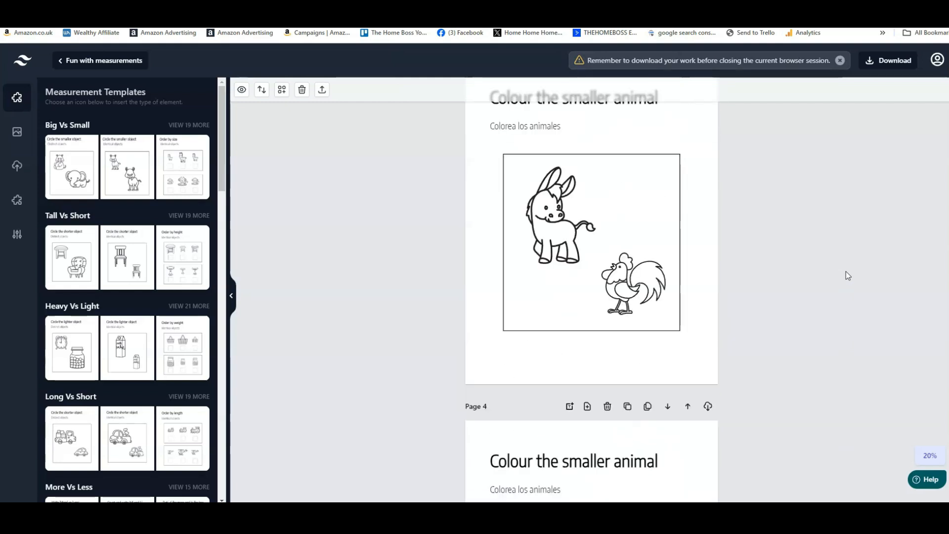
pyautogui.scroll(8, 847, 272)
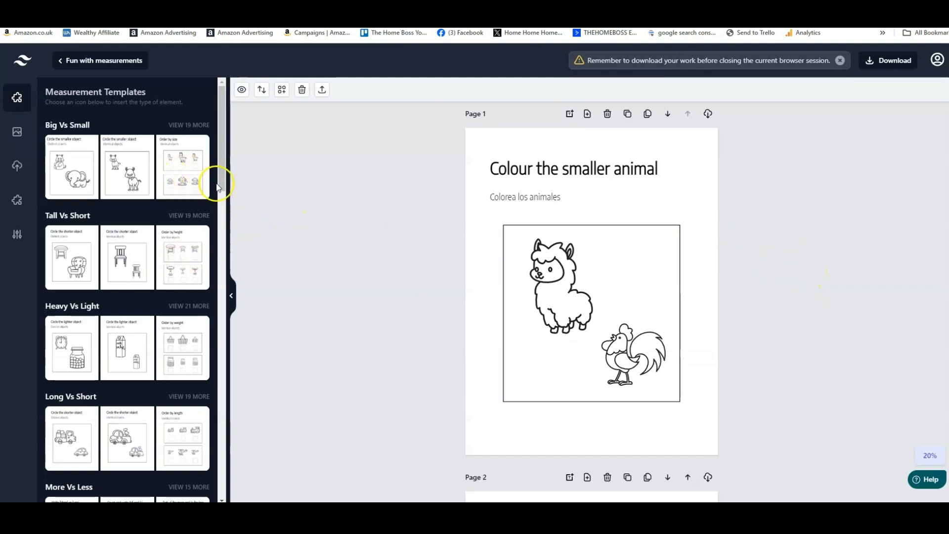
# Step: Add the Big Vs Small "Order By Size" template as a new page after page 6
pyautogui.scroll(-20, 790, 266)
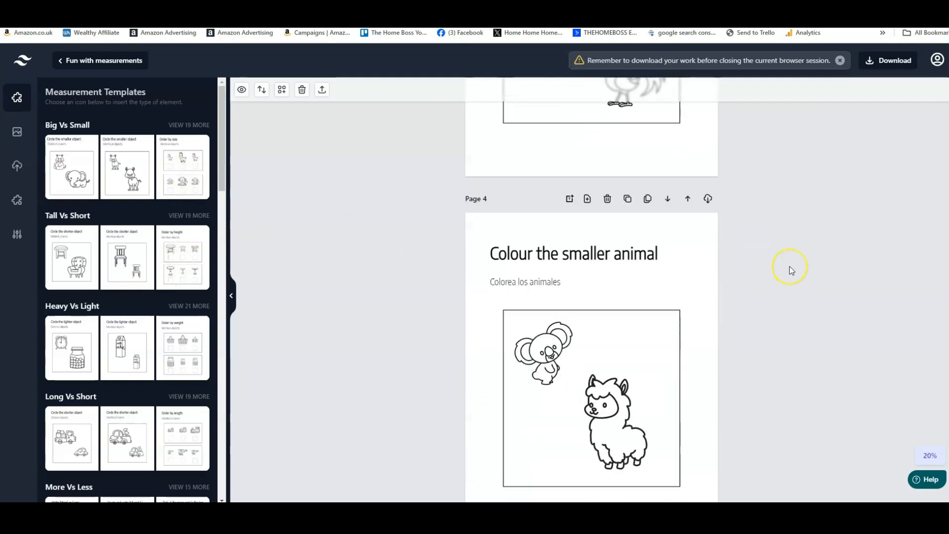
pyautogui.scroll(-6, 791, 266)
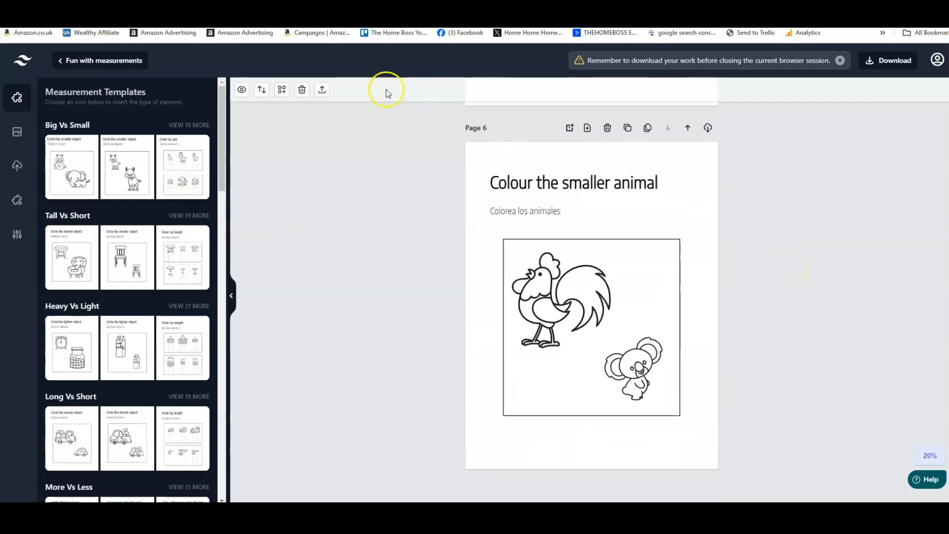
pyautogui.click(170, 170)
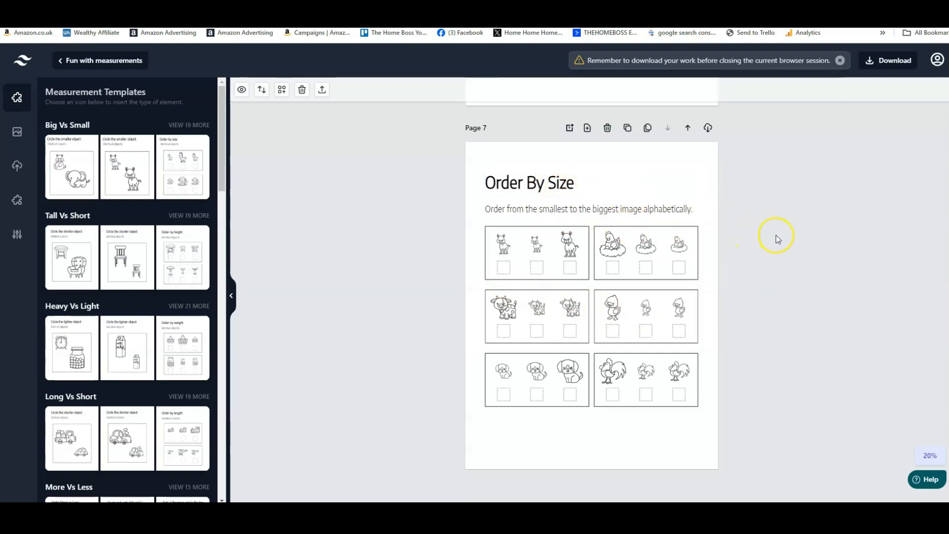
# Step: Bulk clone the Order By Size page to make 3 more copies
pyautogui.click(651, 131)
pyautogui.click(513, 277)
pyautogui.write('3')
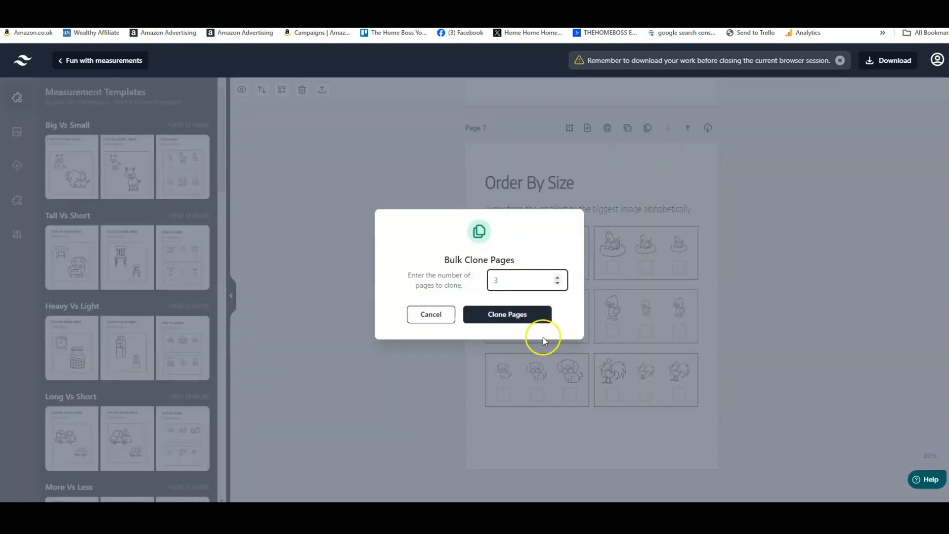
pyautogui.click(521, 314)
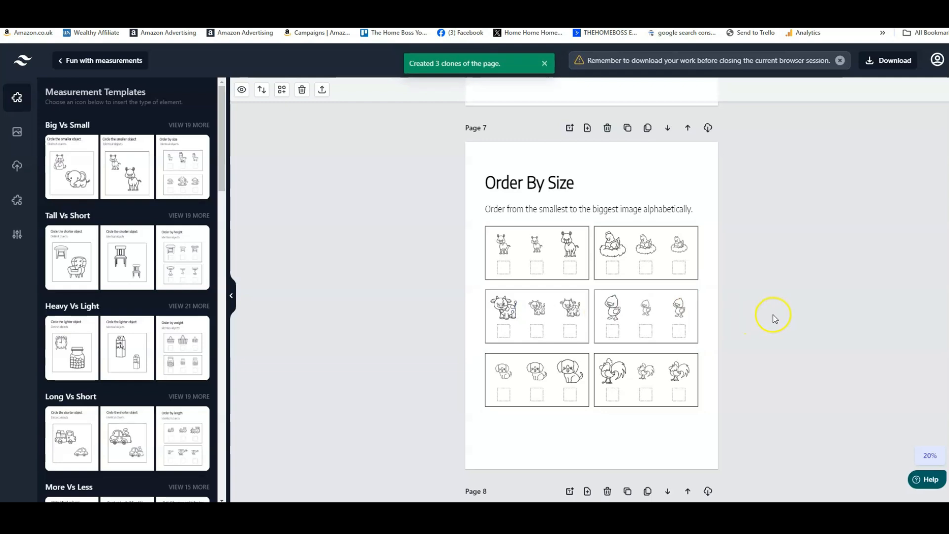
# Step: Look through the cloned Order By Size pages to check the animals in their boxes
pyautogui.scroll(-8, 769, 316)
pyautogui.scroll(-8, 779, 308)
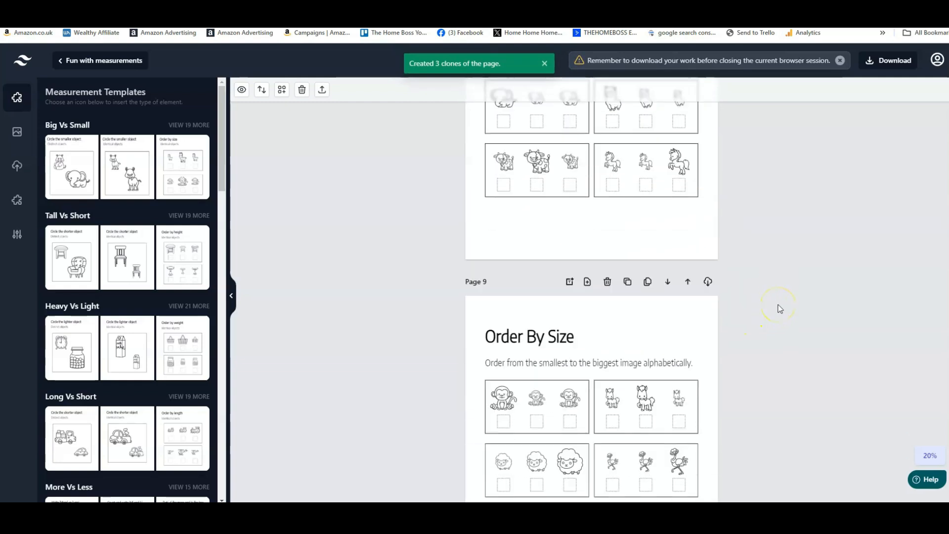
pyautogui.scroll(-4, 780, 308)
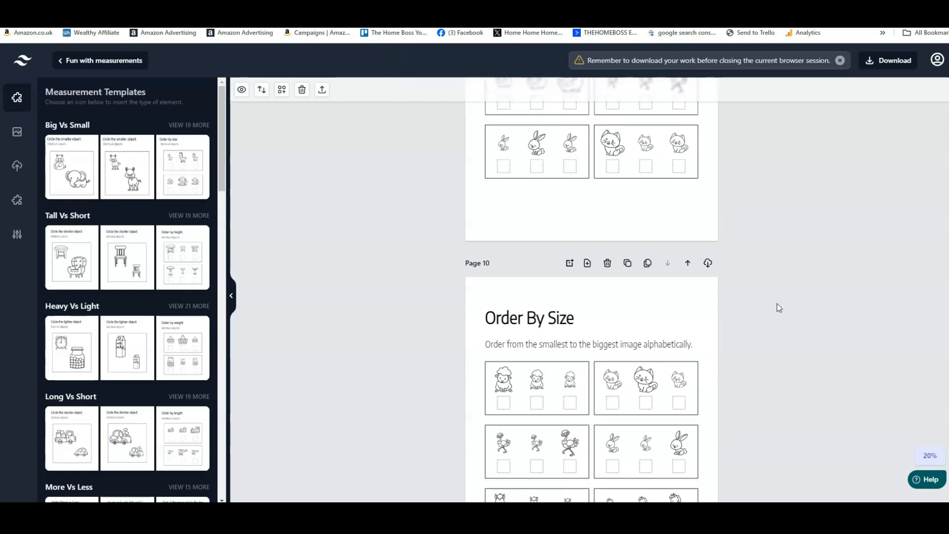
pyautogui.scroll(-3, 779, 309)
pyautogui.scroll(3, 775, 298)
pyautogui.scroll(-3, 777, 298)
pyautogui.scroll(6, 776, 298)
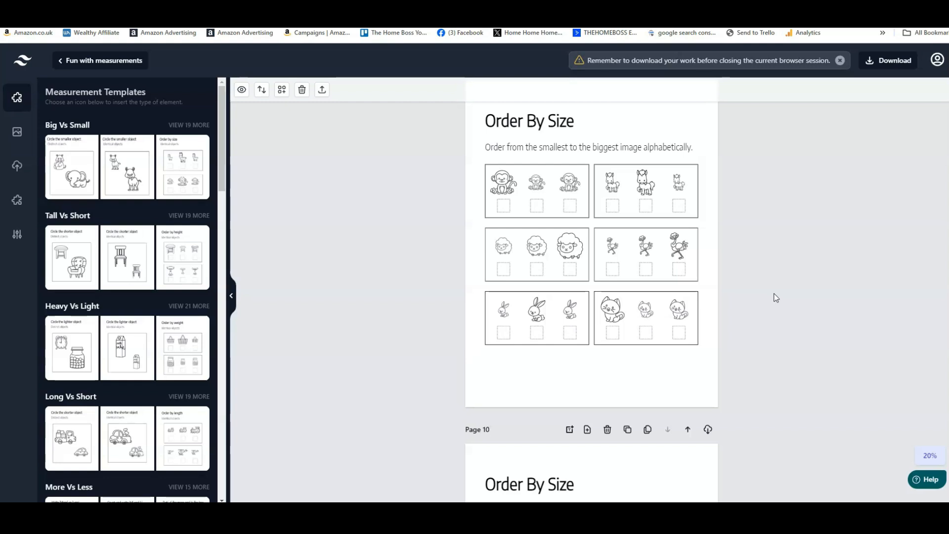
pyautogui.scroll(2, 777, 297)
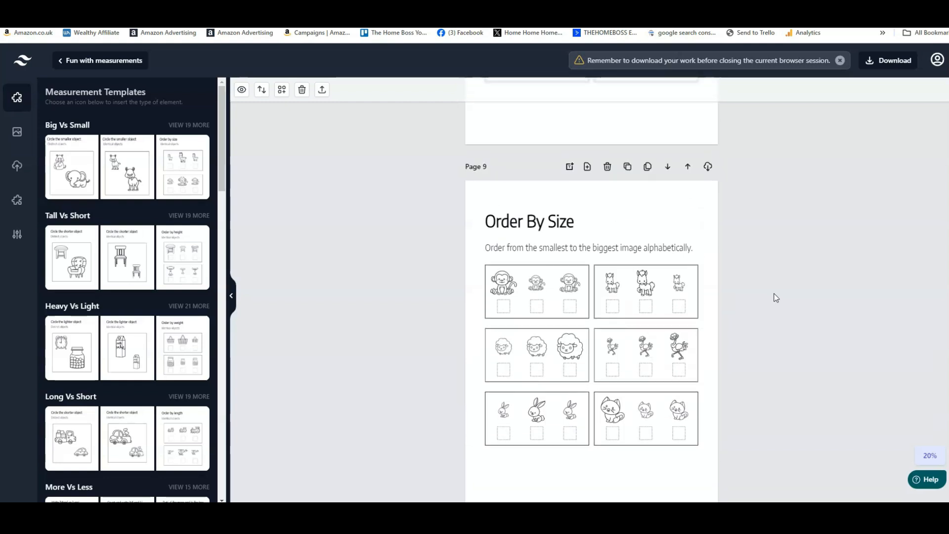
pyautogui.scroll(6, 776, 298)
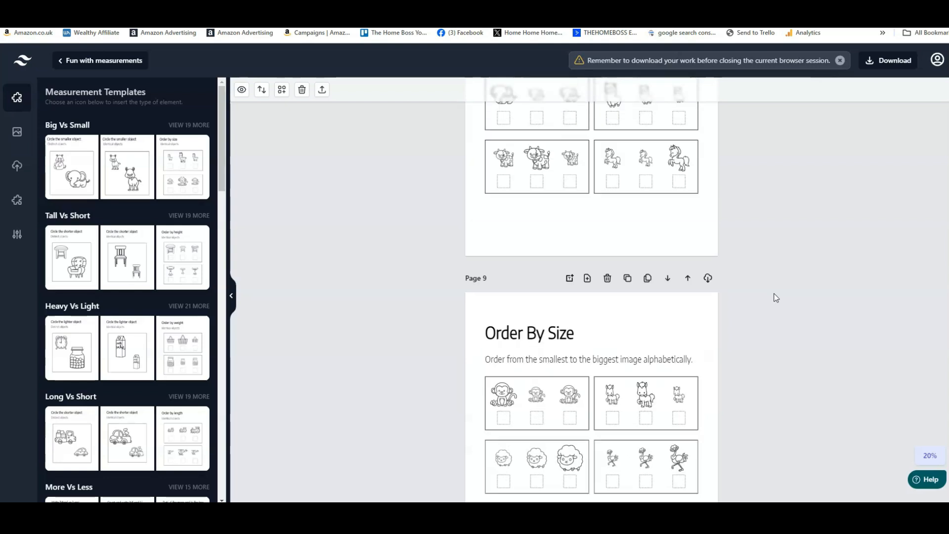
# Step: Reword page 3's heading to "Colour the taller animal"
pyautogui.click(351, 304)
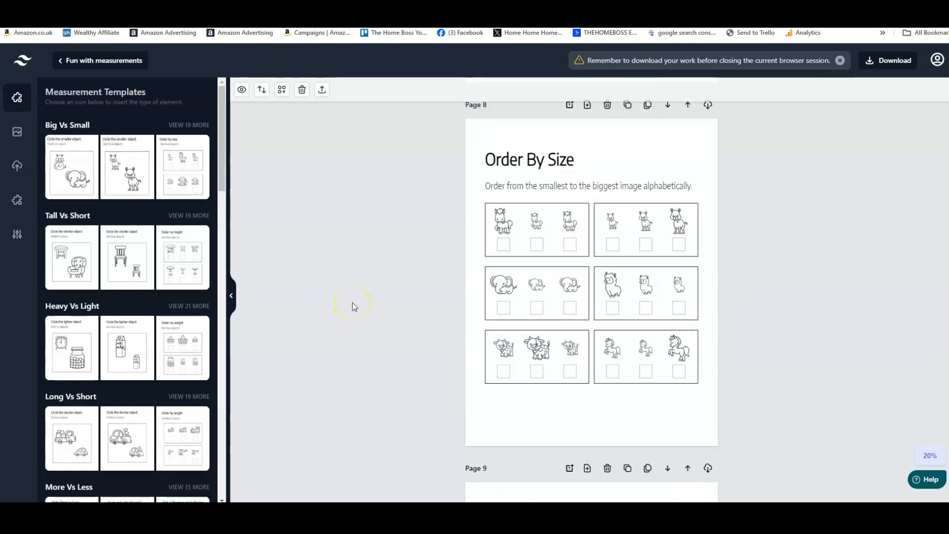
pyautogui.scroll(-1, 346, 297)
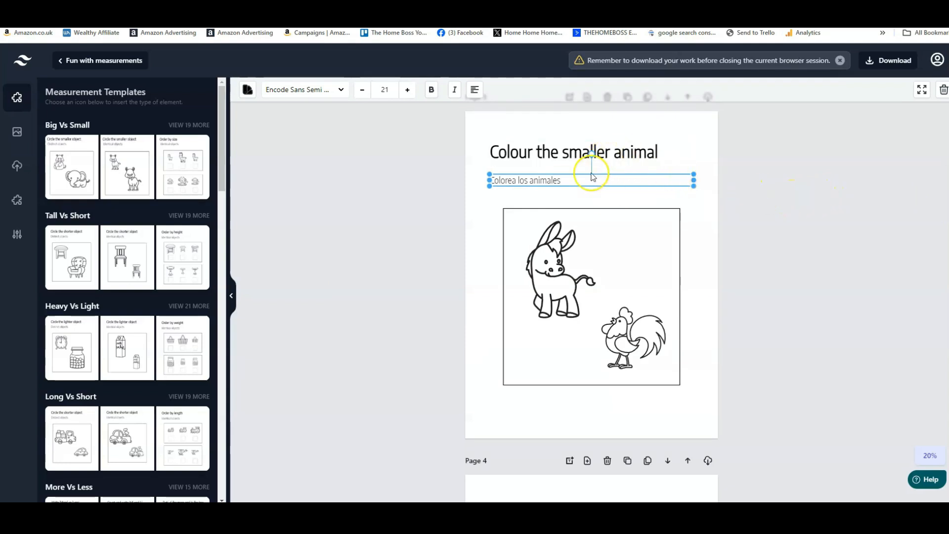
pyautogui.click(622, 157)
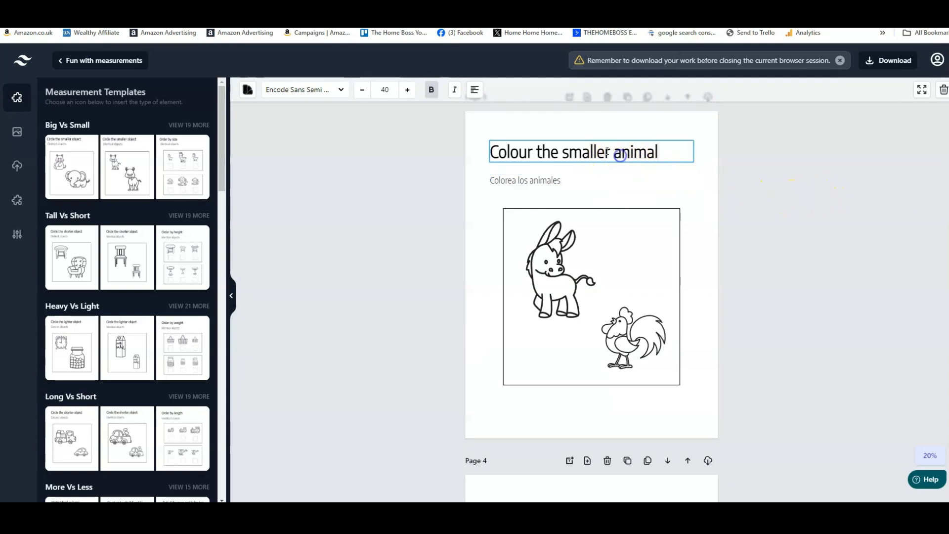
pyautogui.click(608, 155)
pyautogui.press('BackSpace')
pyautogui.press('BackSpace')
pyautogui.press('BackSpace')
pyautogui.press('BackSpace')
pyautogui.press('BackSpace')
pyautogui.press('BackSpace')
pyautogui.press('BackSpace')
pyautogui.press('BackSpace')
pyautogui.press('BackSpace')
pyautogui.write('taller')
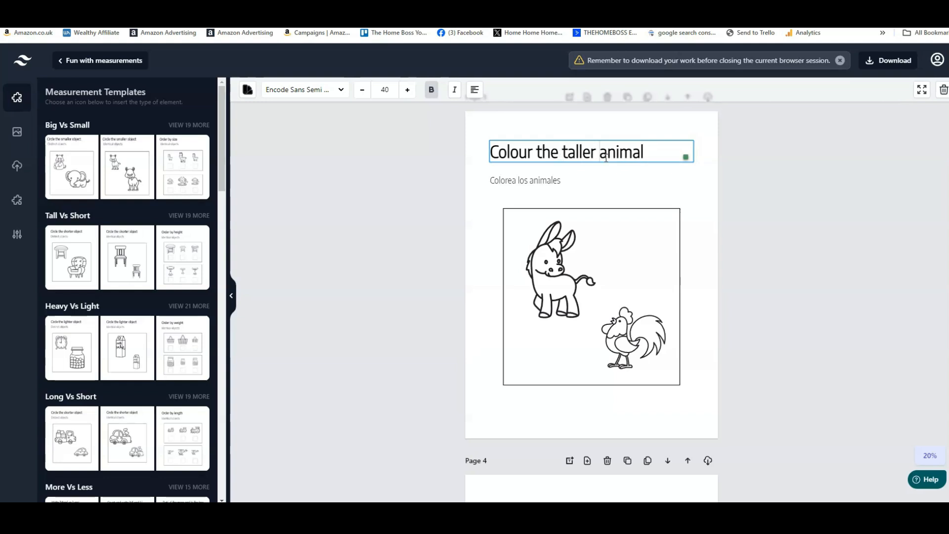
pyautogui.click(538, 184)
pyautogui.click(566, 180)
pyautogui.moveTo(566, 180); pyautogui.dragTo(490, 177)
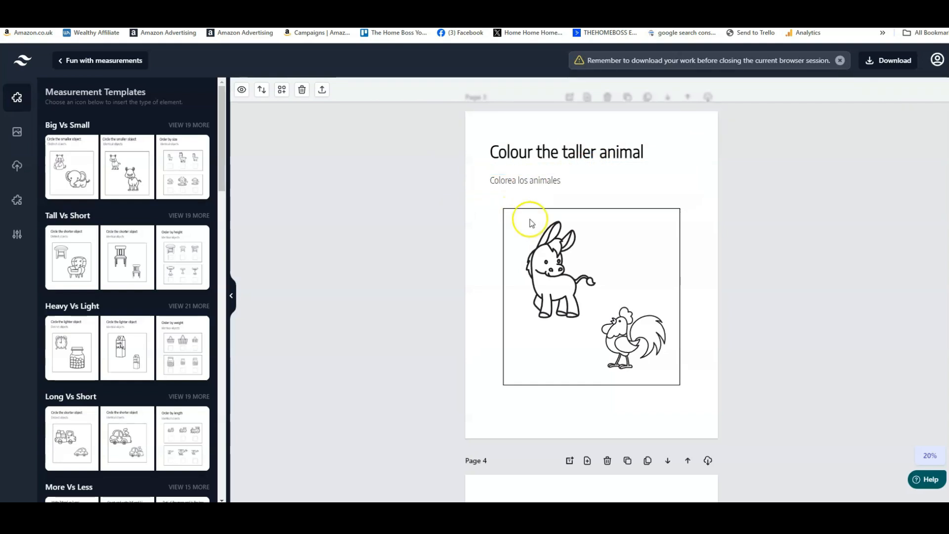
pyautogui.click(565, 278)
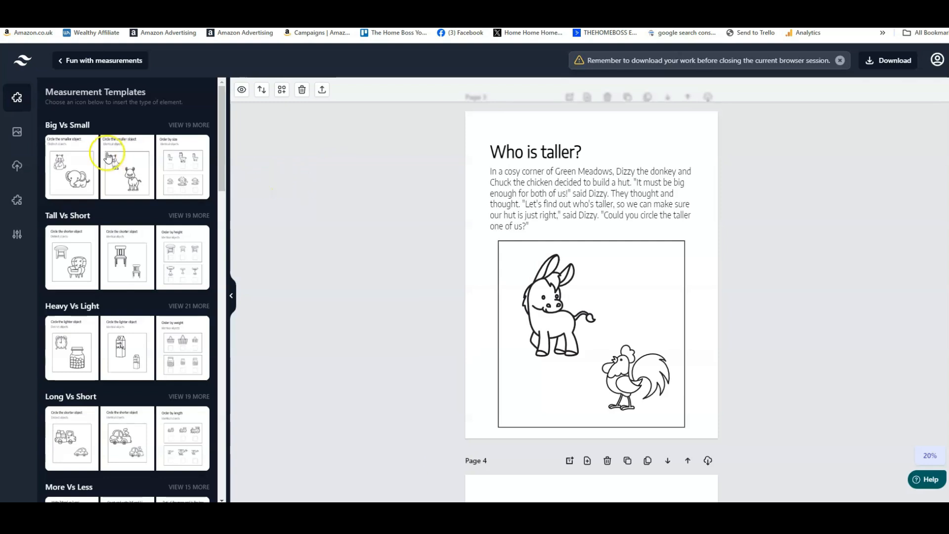
# Step: Look through the workbook from the "Who is taller?" page past the Order By Size pages to the end
pyautogui.scroll(-3, 299, 231)
pyautogui.scroll(-10, 299, 230)
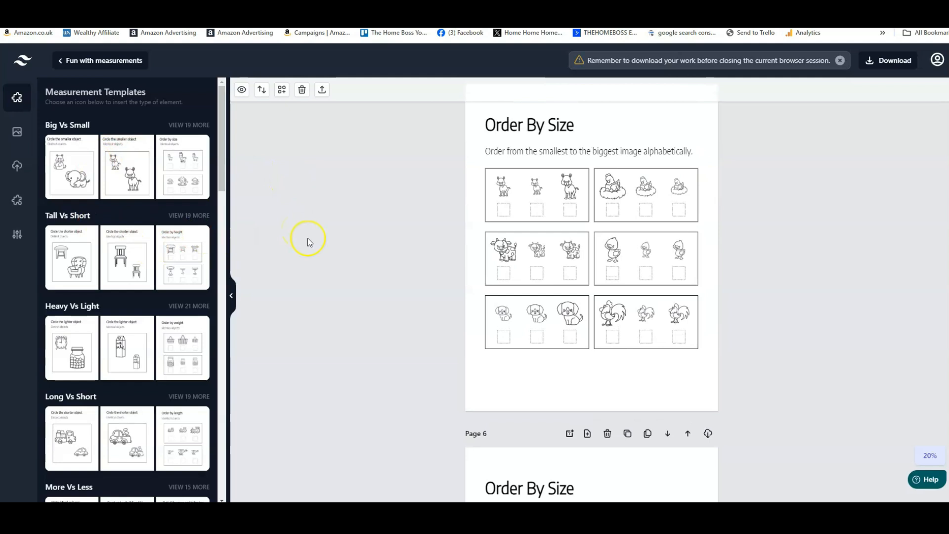
pyautogui.scroll(-15, 329, 324)
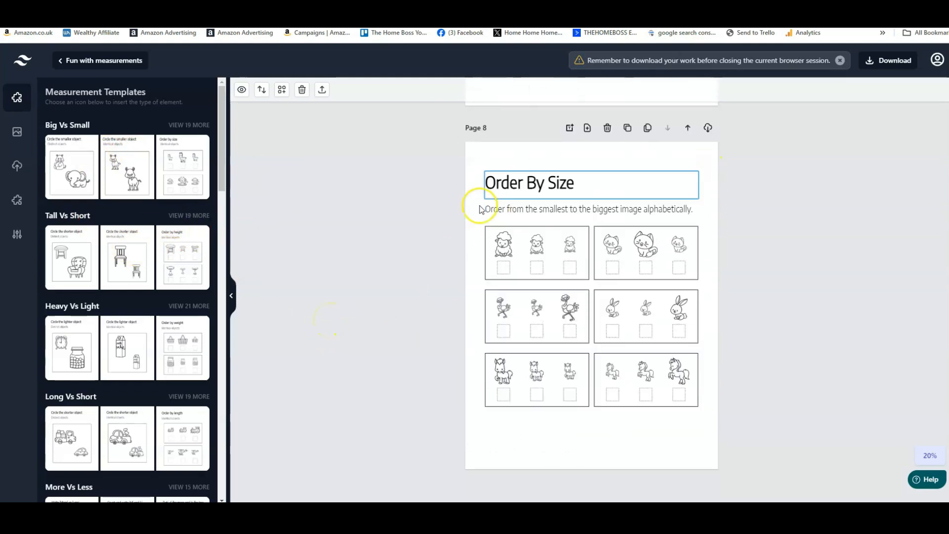
pyautogui.scroll(-10, 585, 195)
pyautogui.scroll(-3, 106, 233)
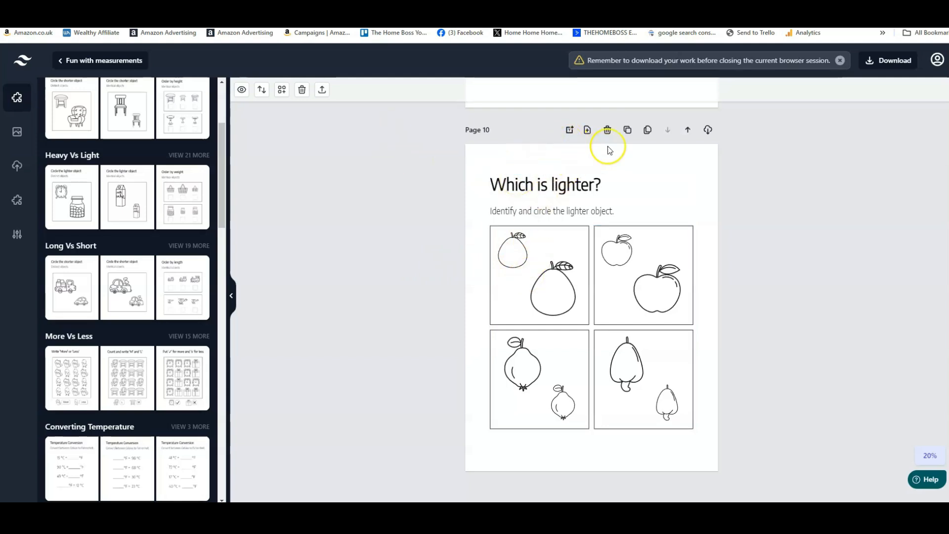
# Step: Regenerate the fruit pairs in the "Which is lighter?" grid on page 10 several times and browse the icons offered for it
pyautogui.click(428, 90)
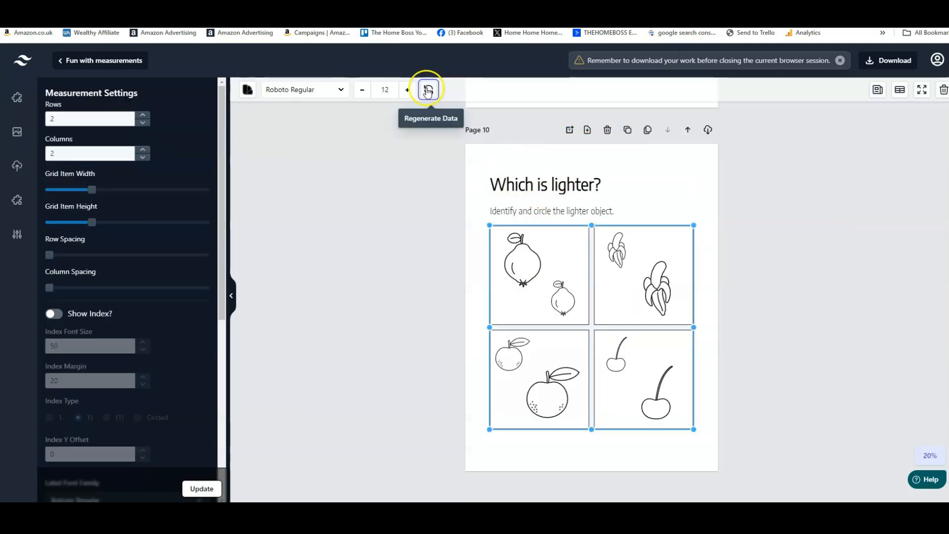
pyautogui.click(429, 90)
pyautogui.click(429, 90)
pyautogui.click(428, 90)
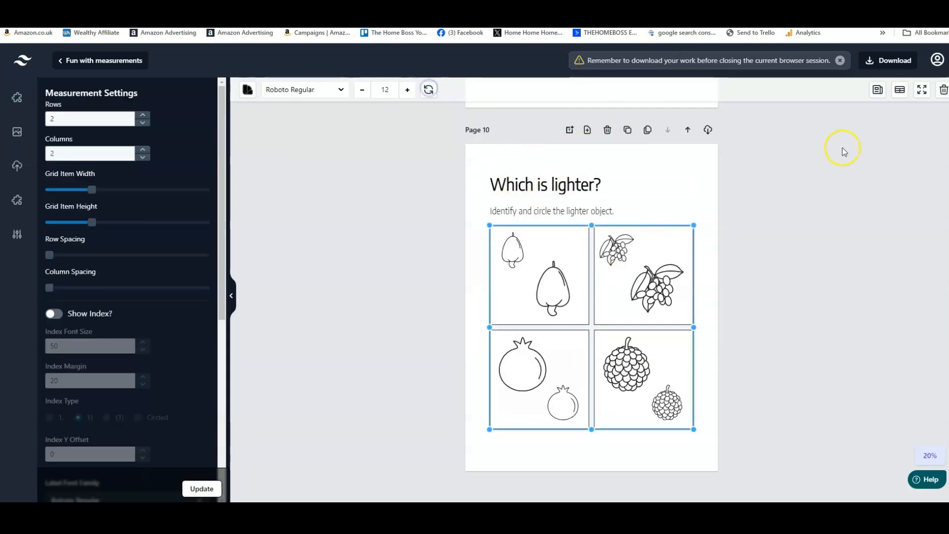
pyautogui.click(901, 91)
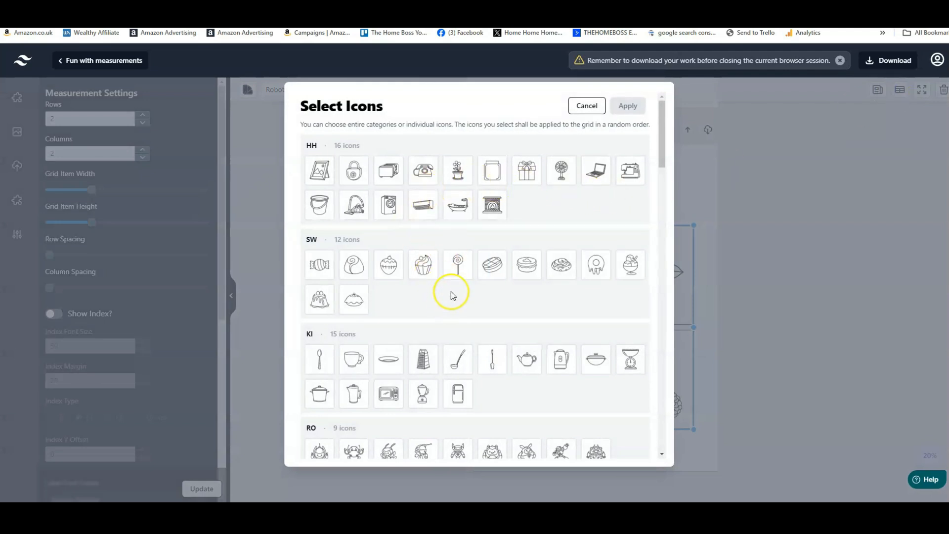
pyautogui.scroll(-2, 489, 321)
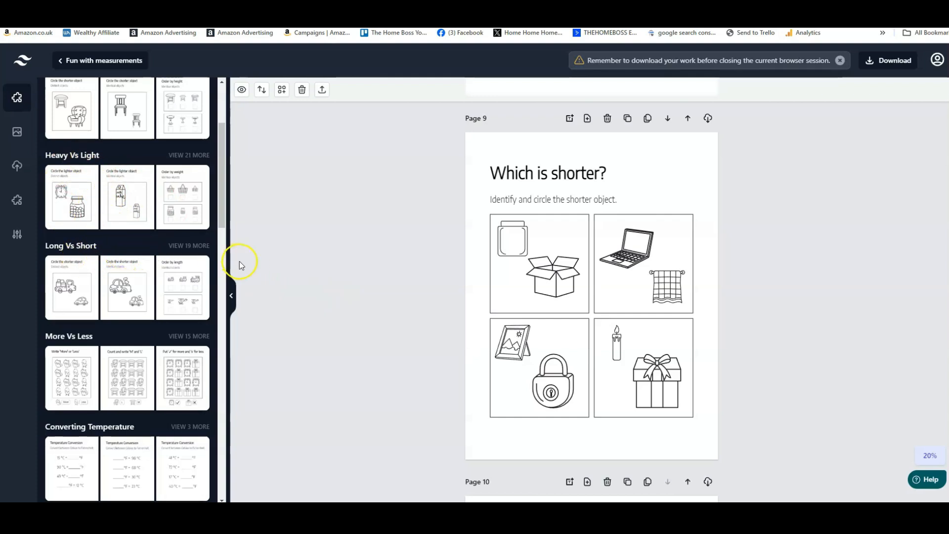
# Step: Add a new page after page 9 with the More Vs Less template "Count and write 'M' and 'L'"
pyautogui.scroll(-2, 117, 253)
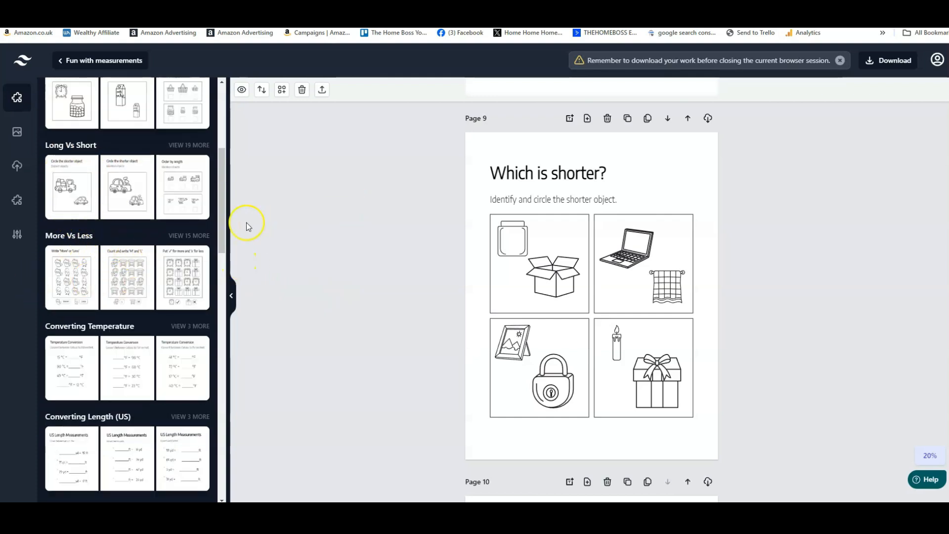
pyautogui.click(587, 118)
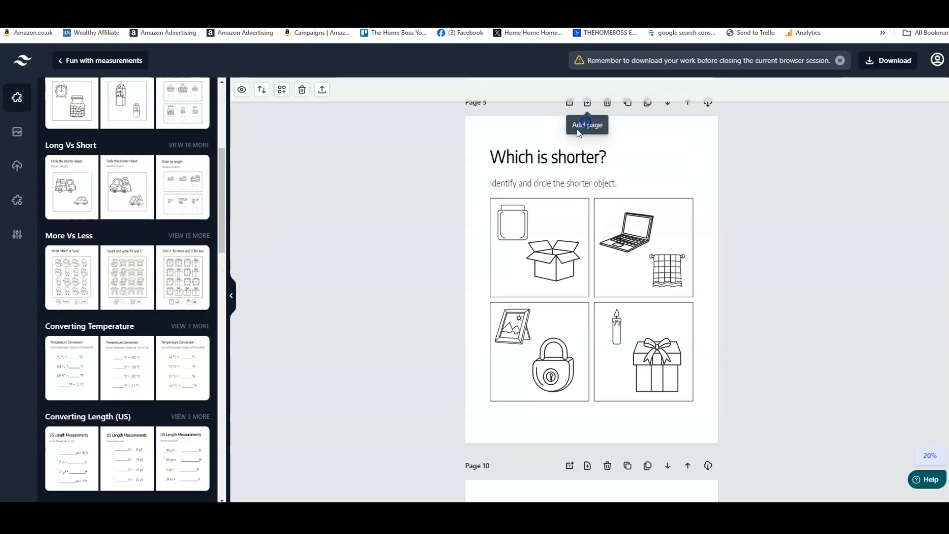
pyautogui.click(124, 286)
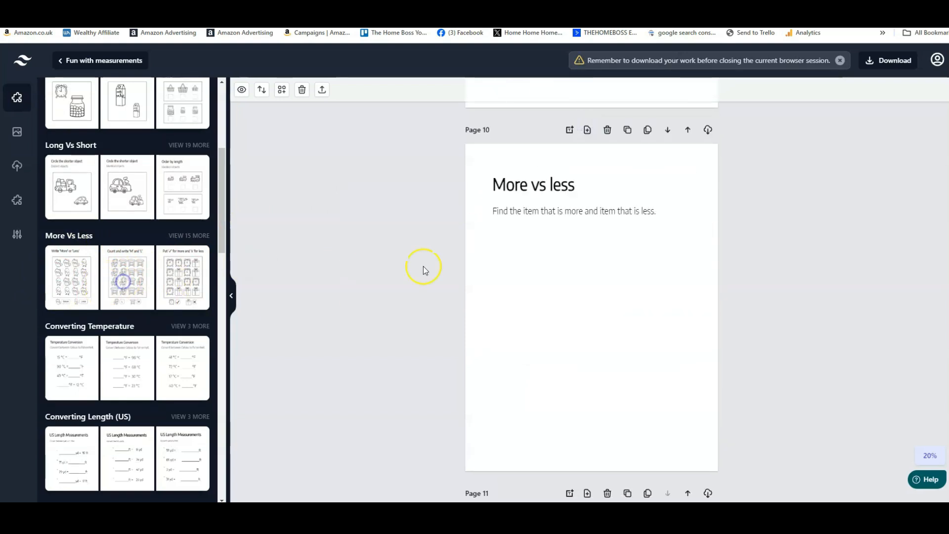
pyautogui.scroll(-2, 424, 273)
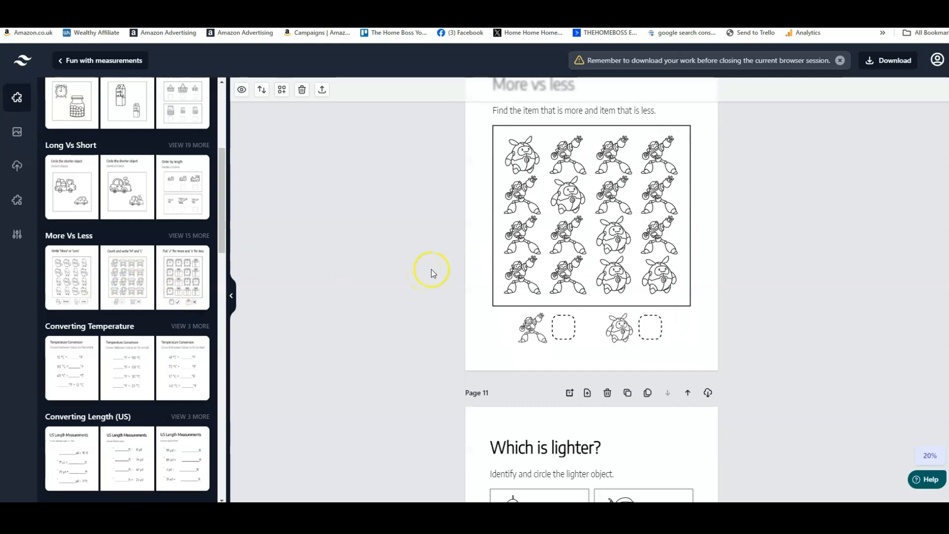
pyautogui.scroll(1, 431, 269)
# Step: Replace the robot icons in the More vs less grid with the cupcake and wrapped sweet from the SW category
pyautogui.click(601, 166)
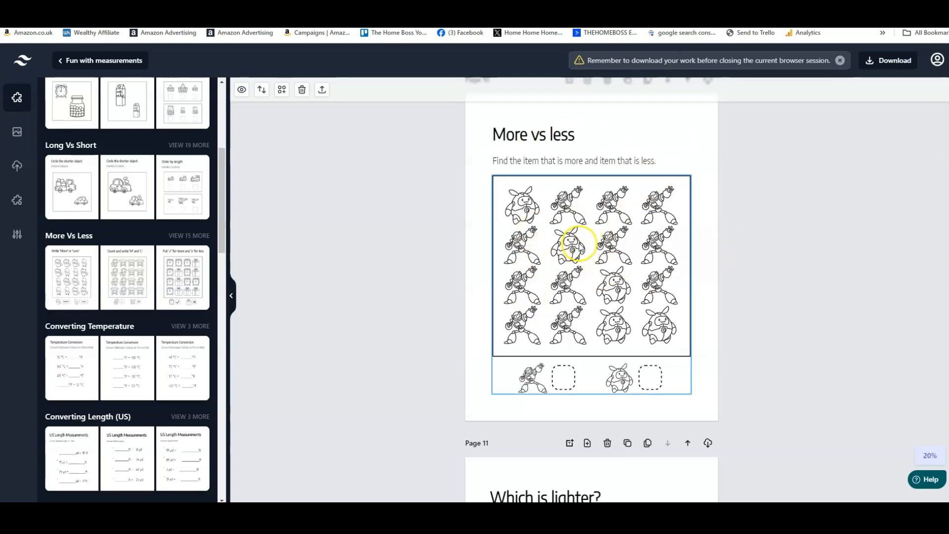
pyautogui.click(591, 212)
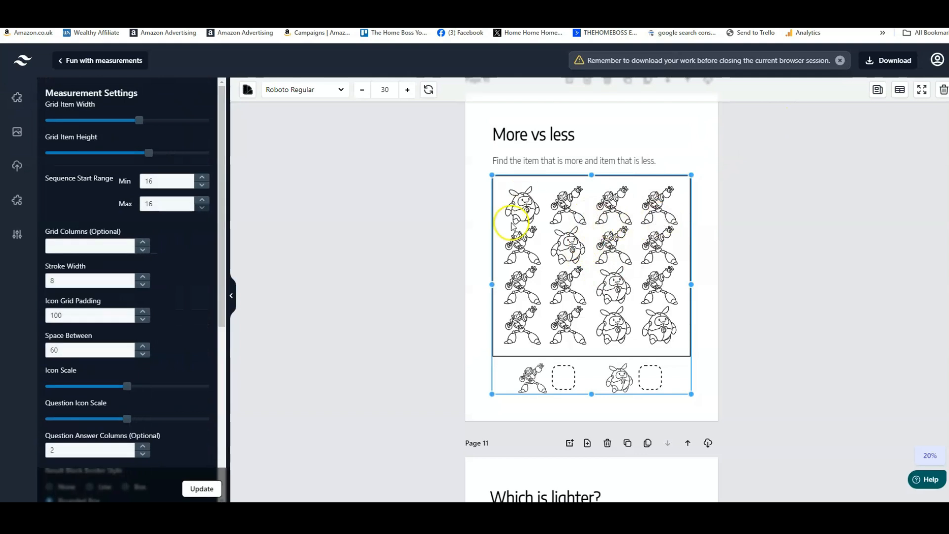
pyautogui.click(901, 93)
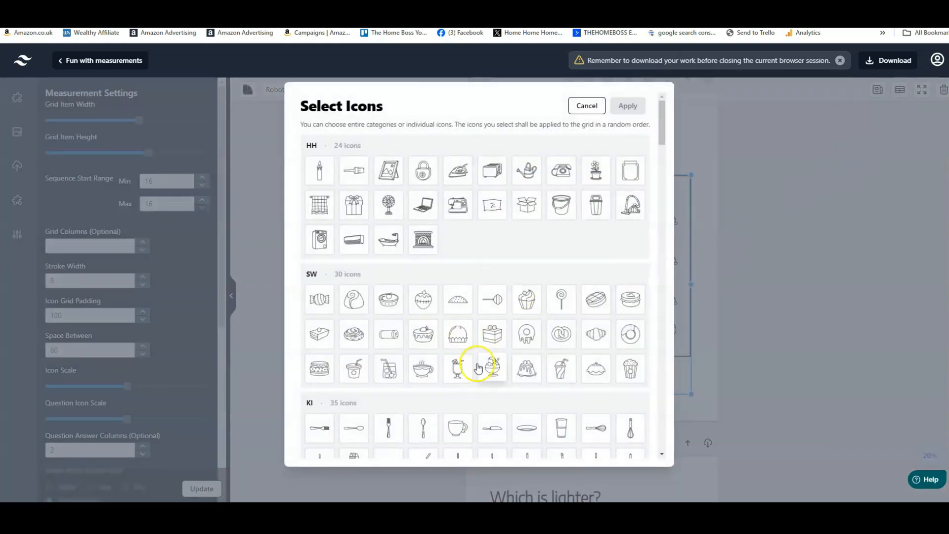
pyautogui.click(526, 300)
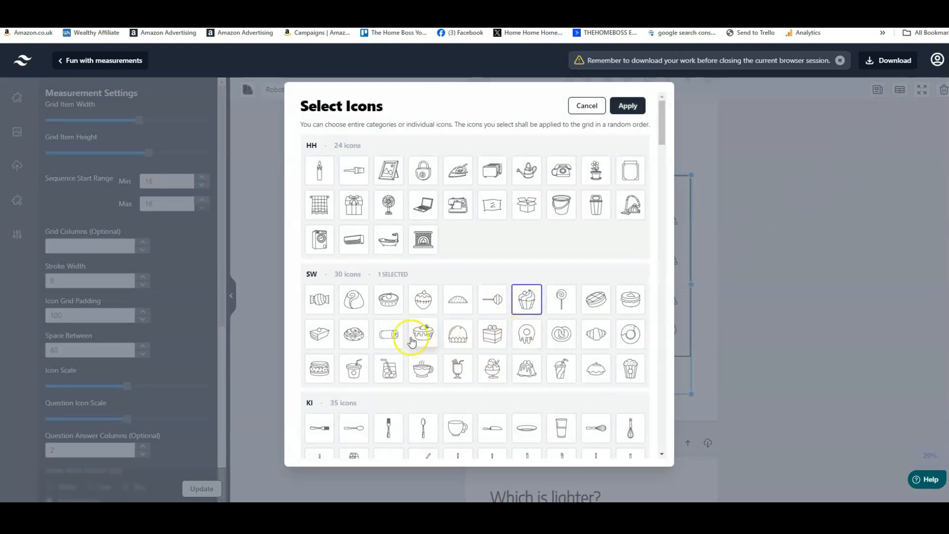
pyautogui.click(314, 296)
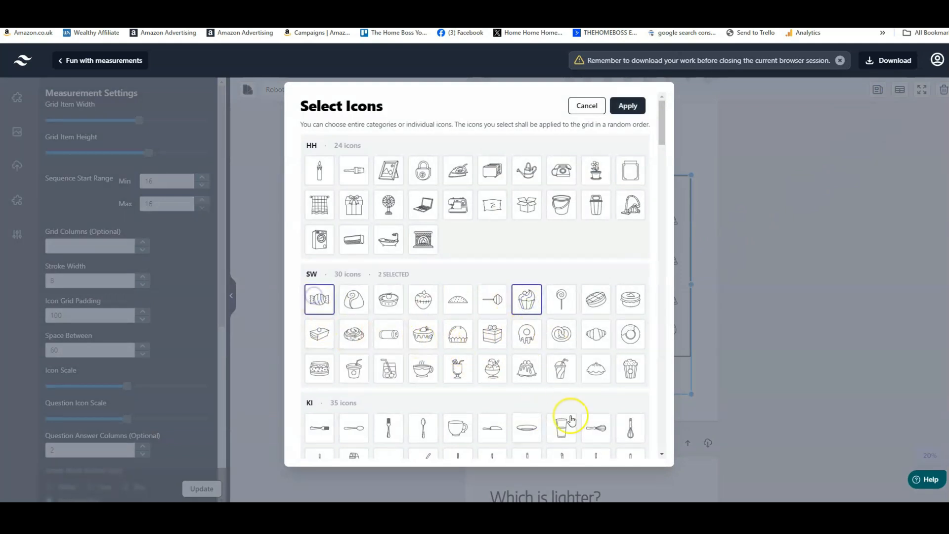
pyautogui.click(628, 105)
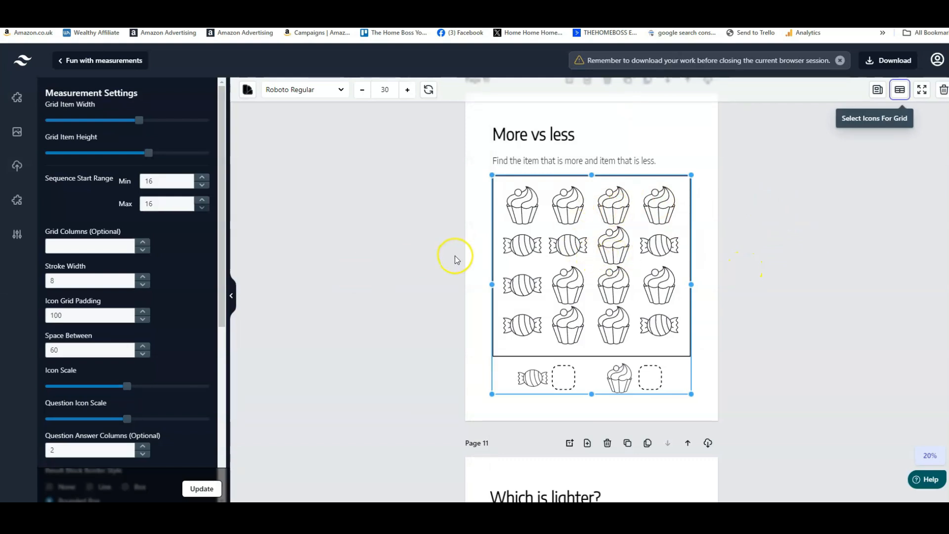
pyautogui.click(476, 271)
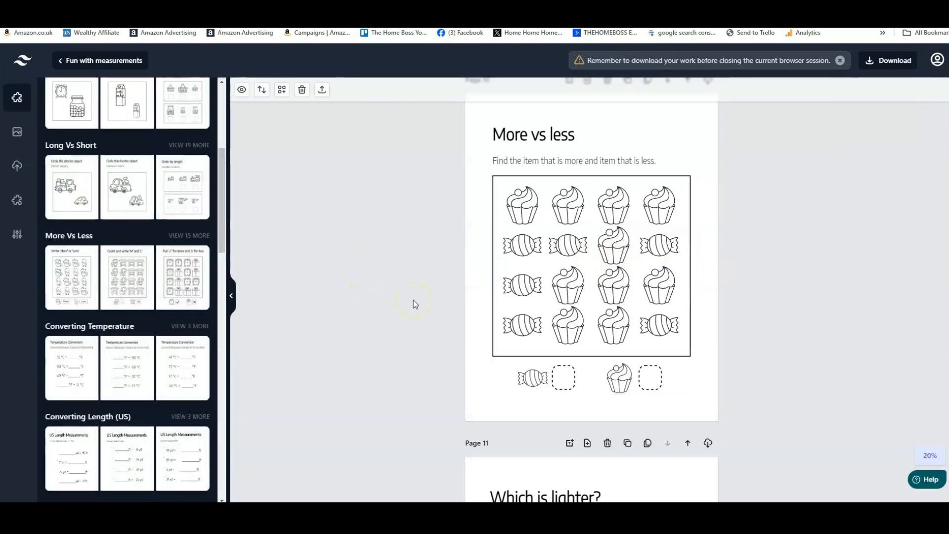
# Step: Look back through the earlier pages to review the "Who is taller?" story page
pyautogui.scroll(15, 414, 301)
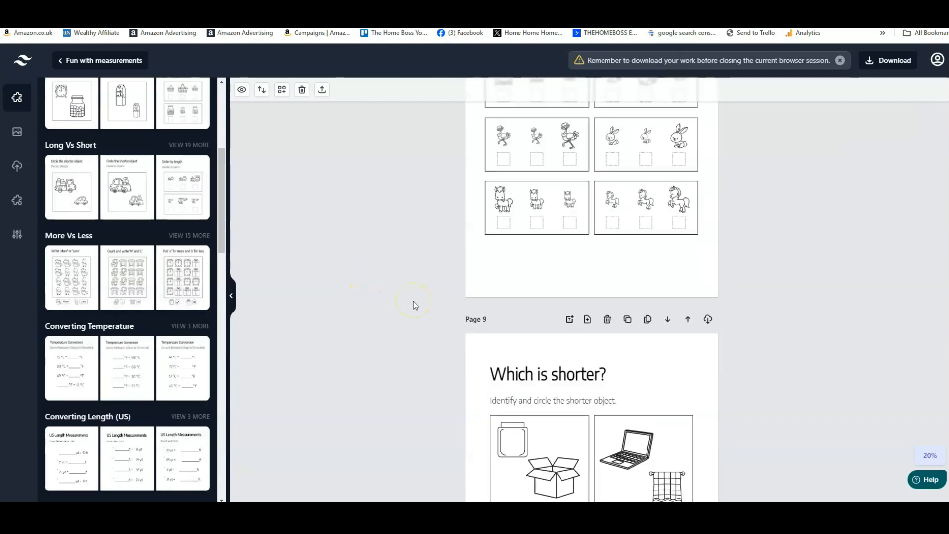
pyautogui.scroll(12, 413, 301)
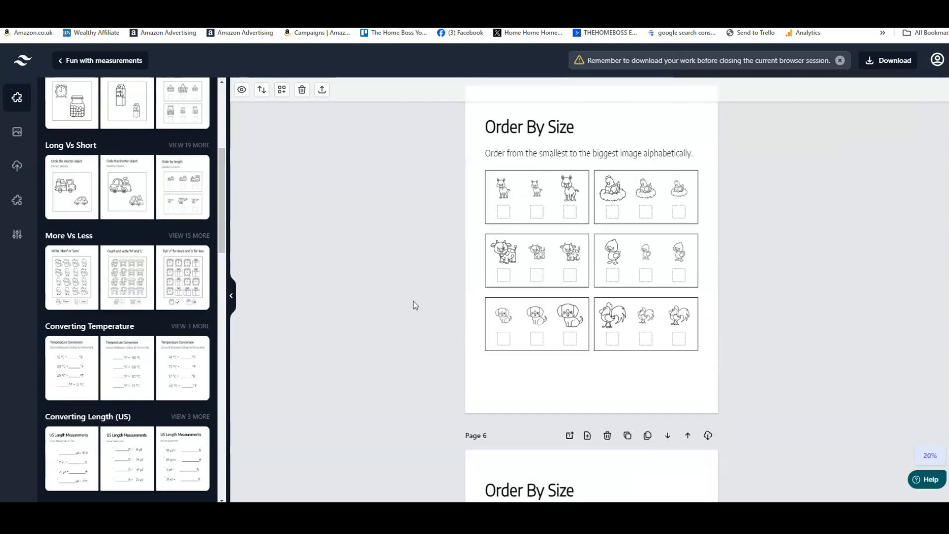
pyautogui.scroll(8, 413, 302)
pyautogui.click(413, 305)
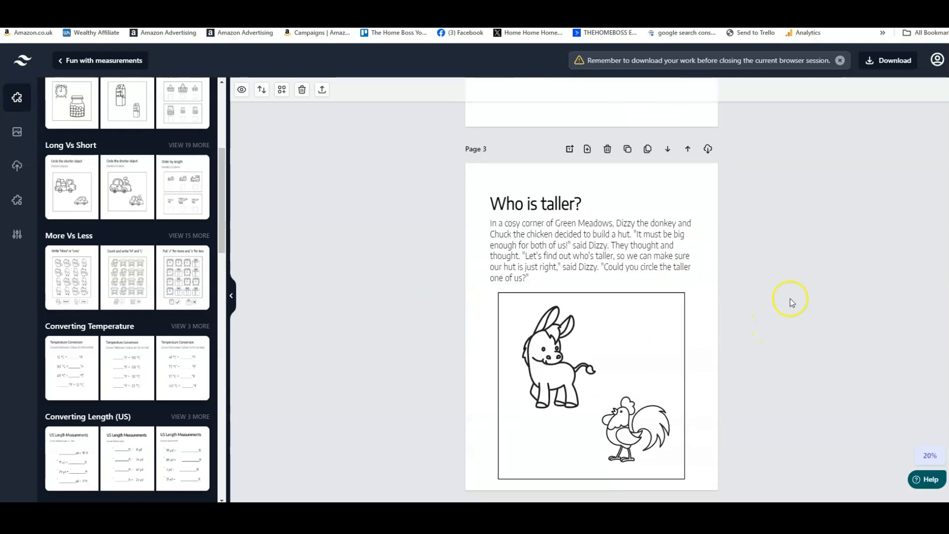
pyautogui.scroll(-1, 801, 285)
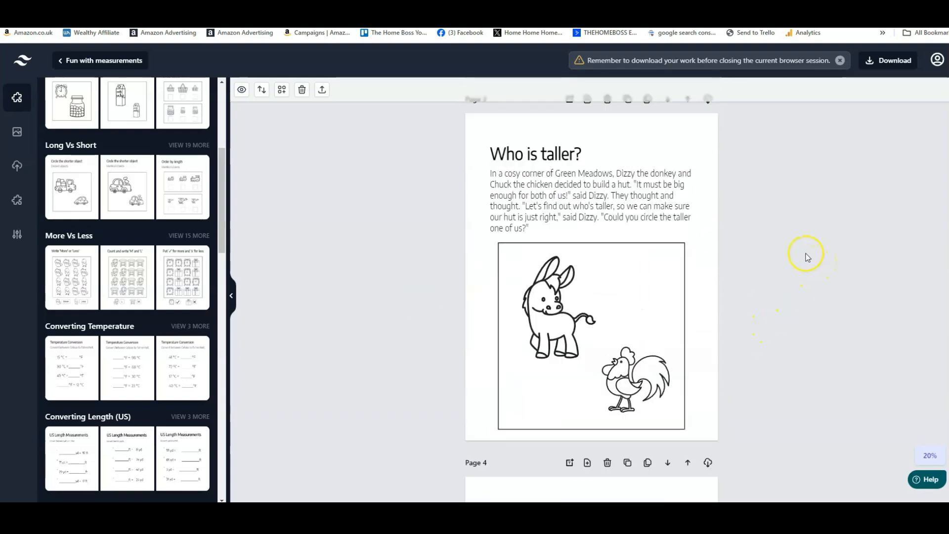
pyautogui.click(176, 72)
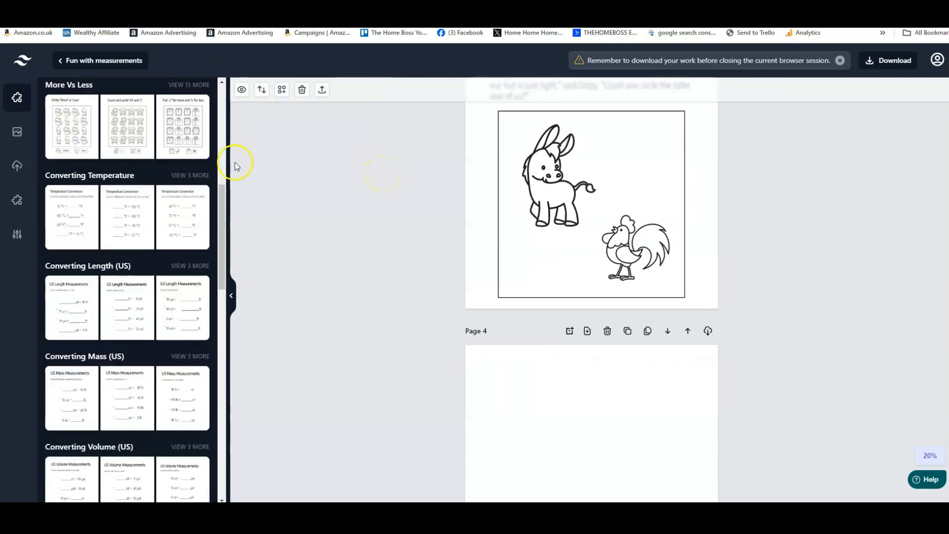
# Step: Fill the blank page 4 with the first Converting Temperature template for Celsius and Fahrenheit
pyautogui.scroll(-4, 275, 162)
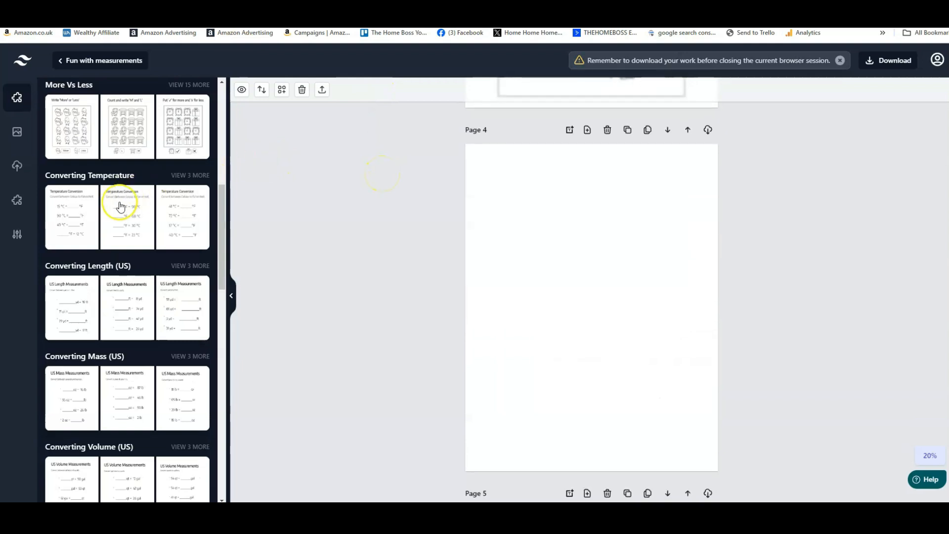
pyautogui.scroll(-1, 266, 236)
pyautogui.scroll(2, 283, 213)
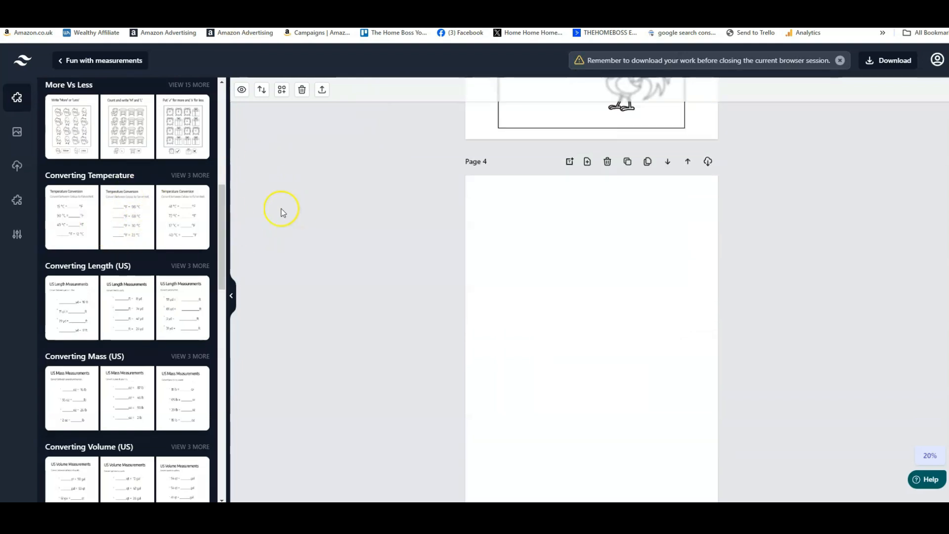
pyautogui.click(67, 220)
pyautogui.click(76, 222)
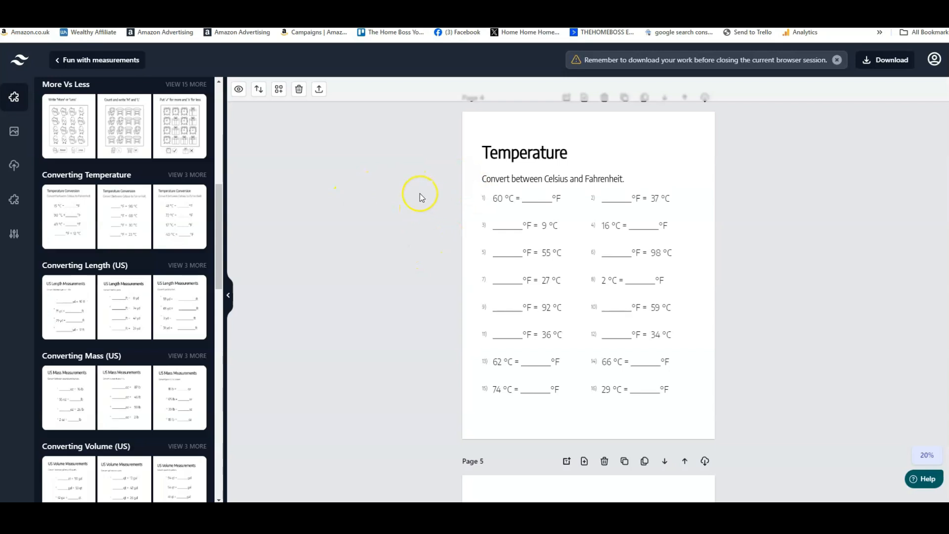
# Step: Clone the Temperature page once with a fresh set of conversion problems and compare the two pages
pyautogui.scroll(1, 334, 198)
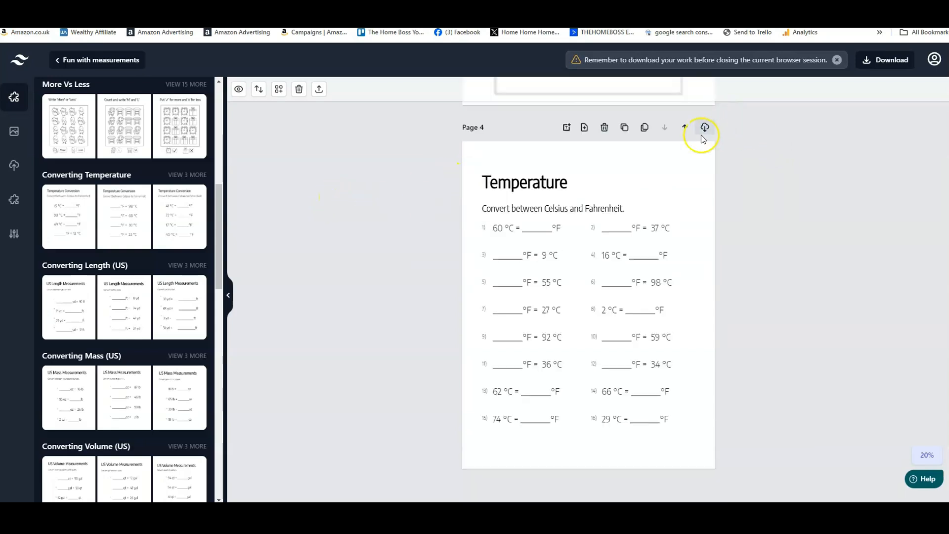
pyautogui.click(624, 130)
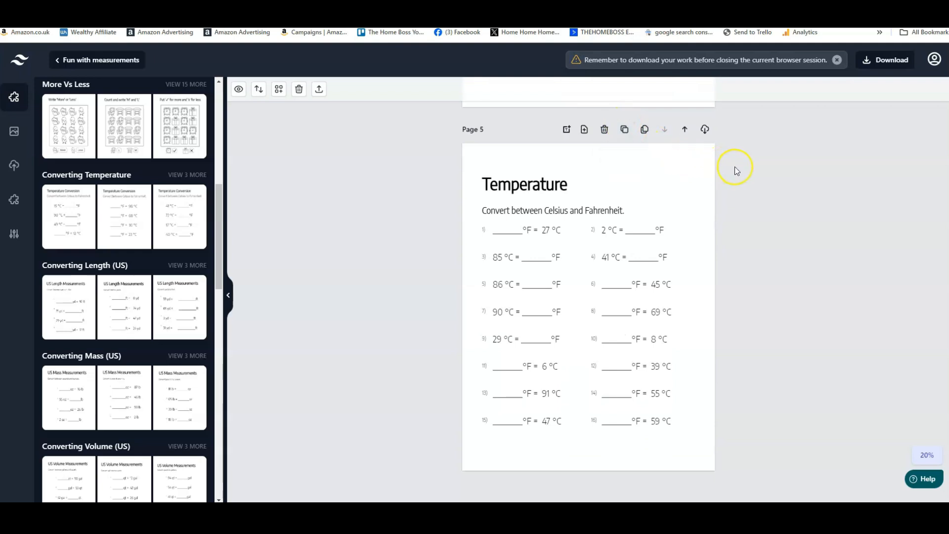
pyautogui.scroll(4, 811, 271)
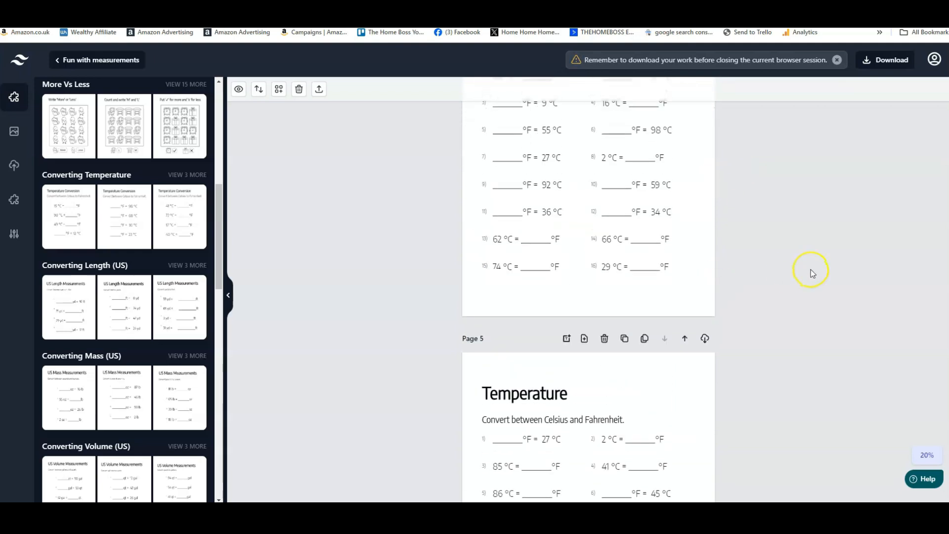
# Step: Bulk clone the page 5 Temperature worksheet to make 33 more pages of conversion problems
pyautogui.scroll(4, 811, 271)
pyautogui.scroll(-7, 811, 271)
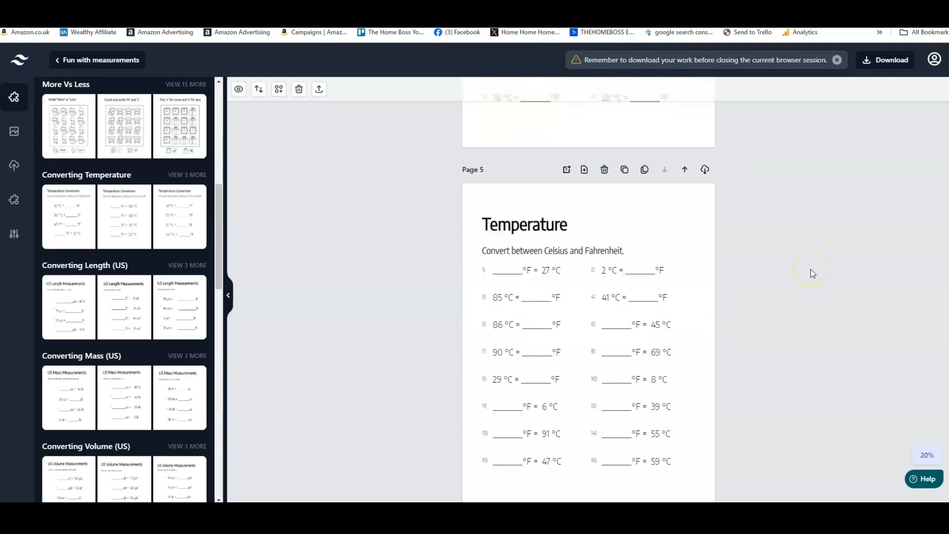
pyautogui.scroll(-1, 811, 273)
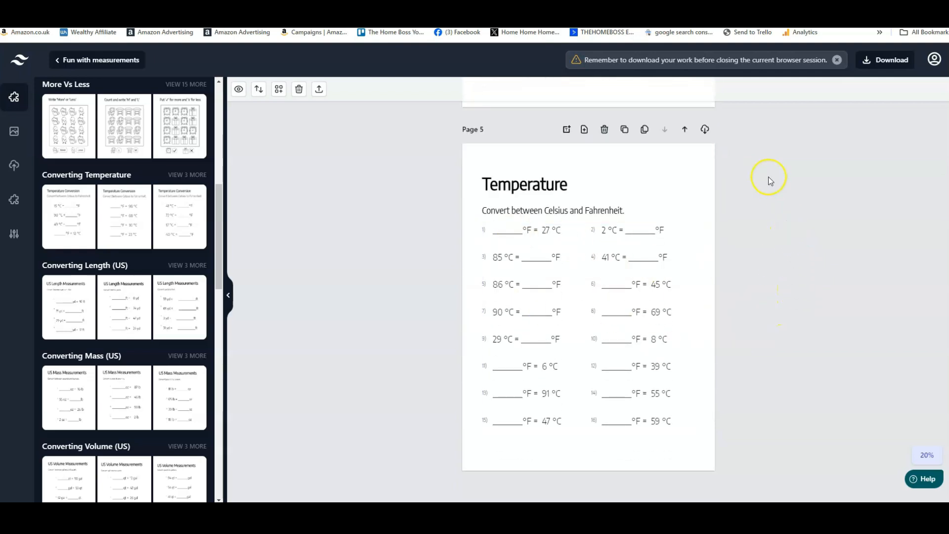
pyautogui.click(645, 129)
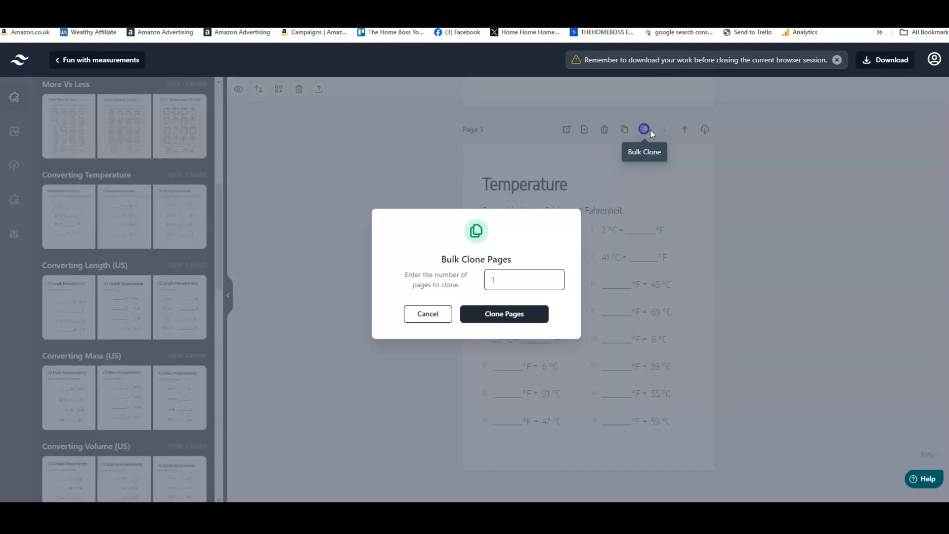
pyautogui.moveTo(509, 281); pyautogui.dragTo(446, 291)
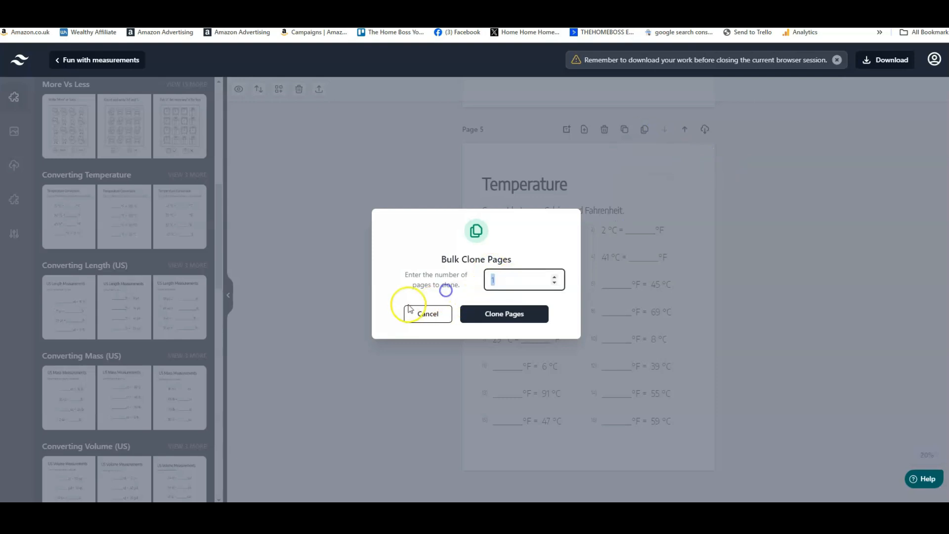
pyautogui.write('33')
pyautogui.press('Return')
# Step: Look through the cloned Temperature pages and back up to page 4 to compare their conversion problems
pyautogui.scroll(-10, 354, 262)
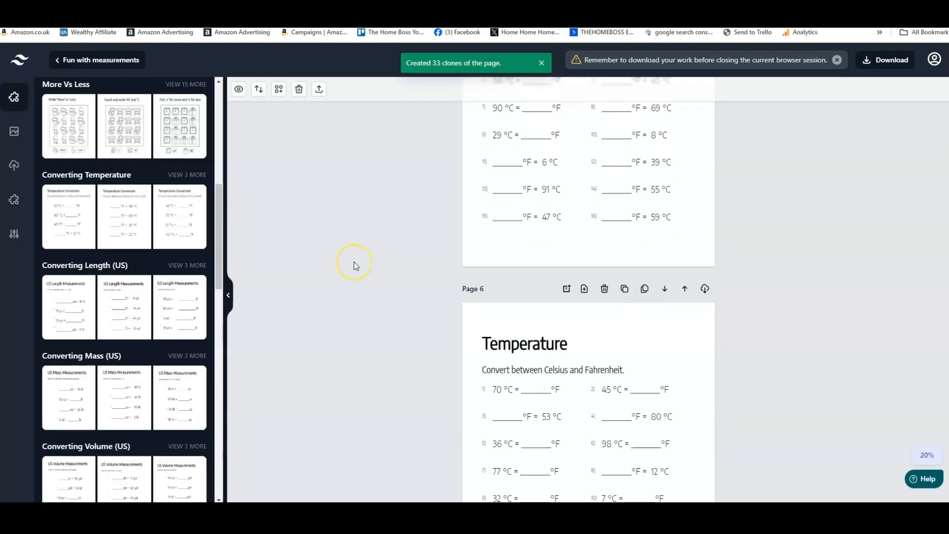
pyautogui.scroll(-15, 354, 262)
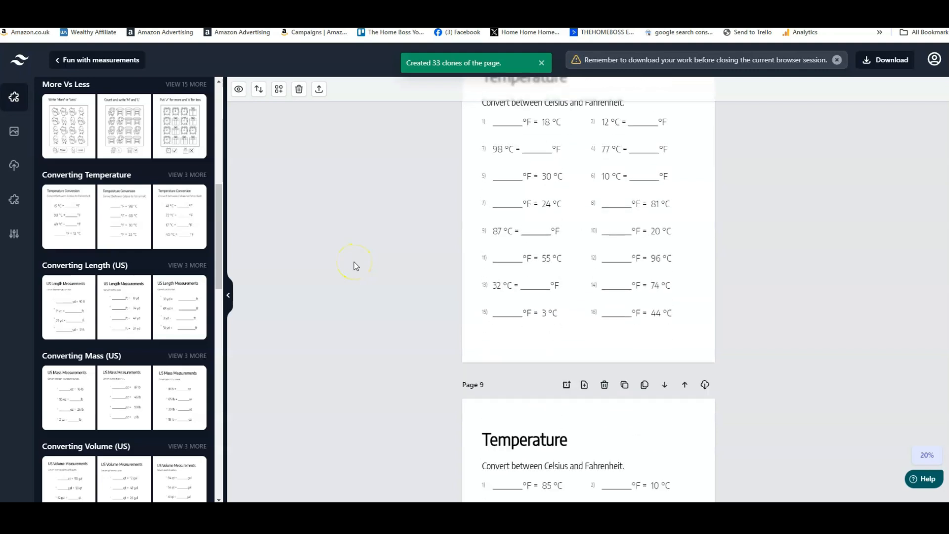
pyautogui.scroll(-9, 354, 262)
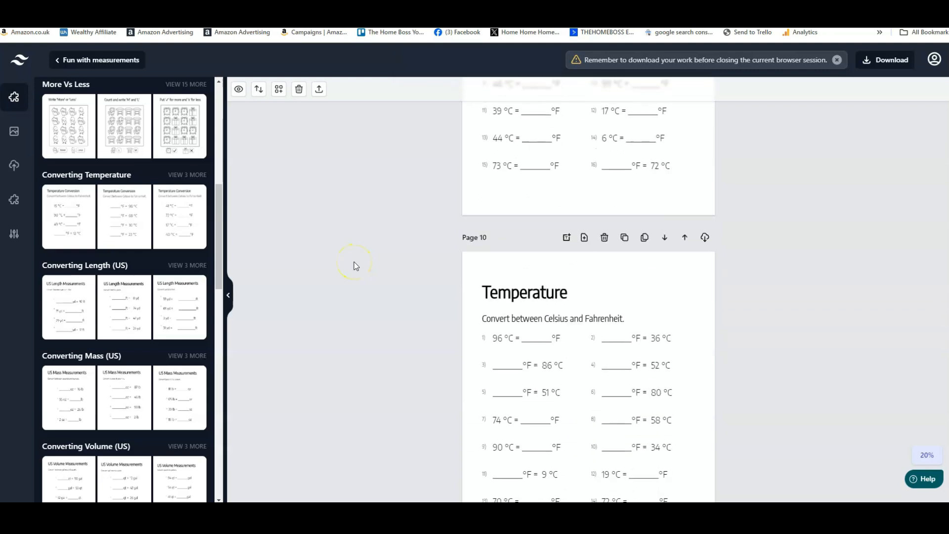
pyautogui.scroll(-3, 354, 262)
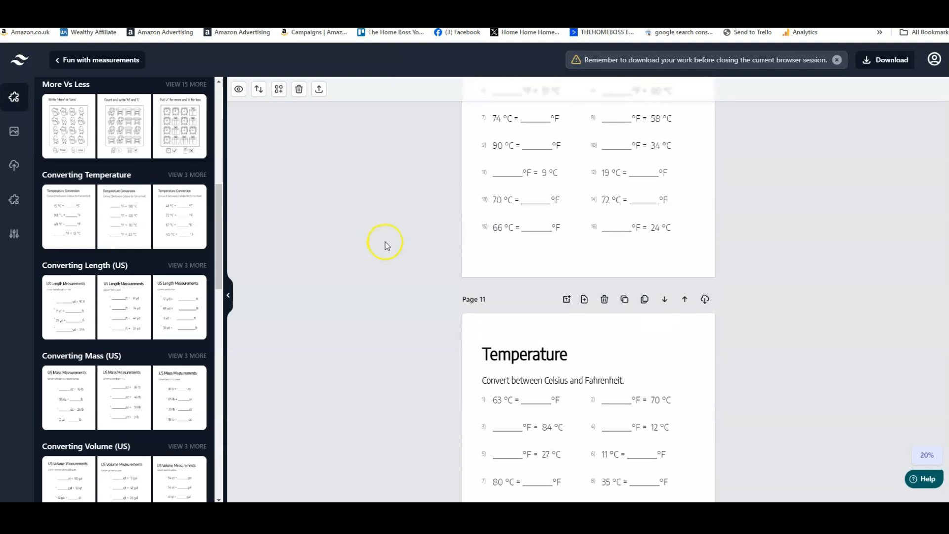
pyautogui.scroll(14, 385, 242)
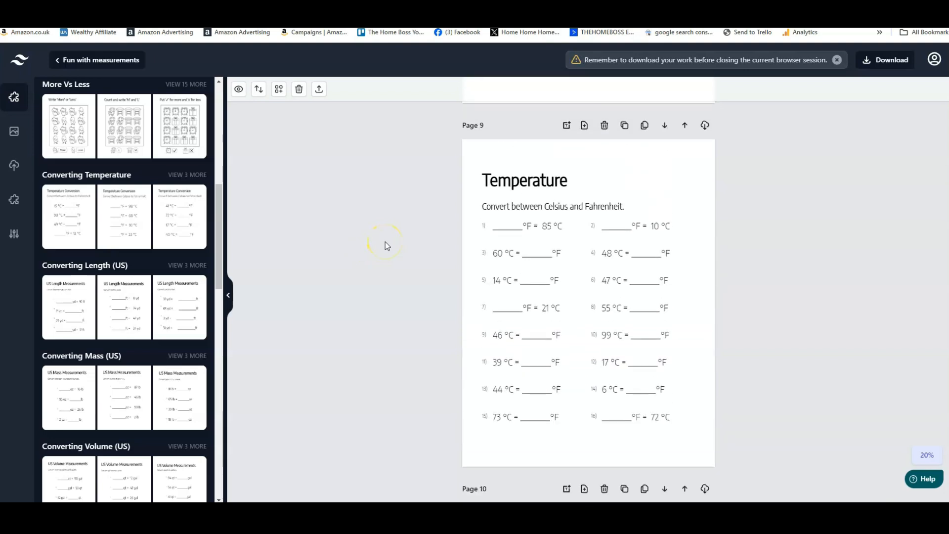
pyautogui.scroll(11, 385, 242)
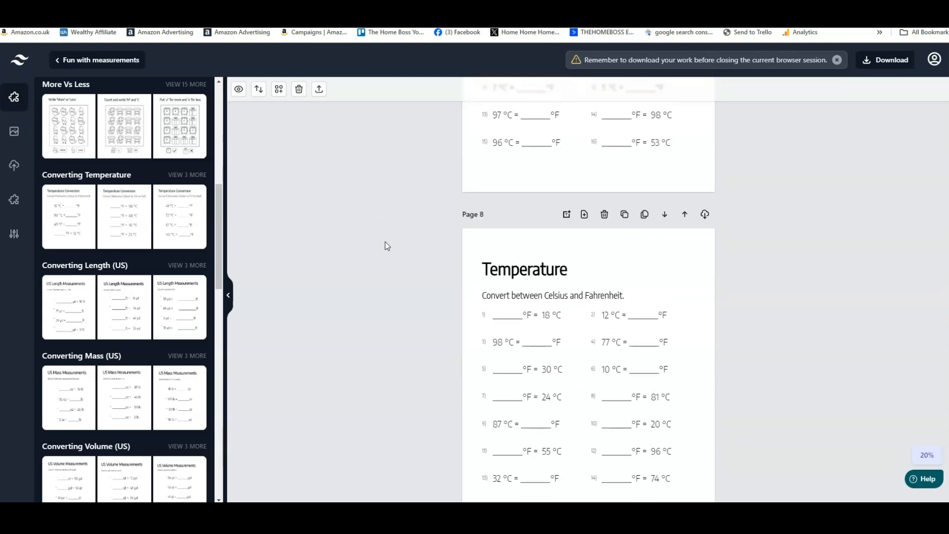
pyautogui.scroll(5, 383, 241)
pyautogui.click(383, 250)
pyautogui.scroll(4, 384, 251)
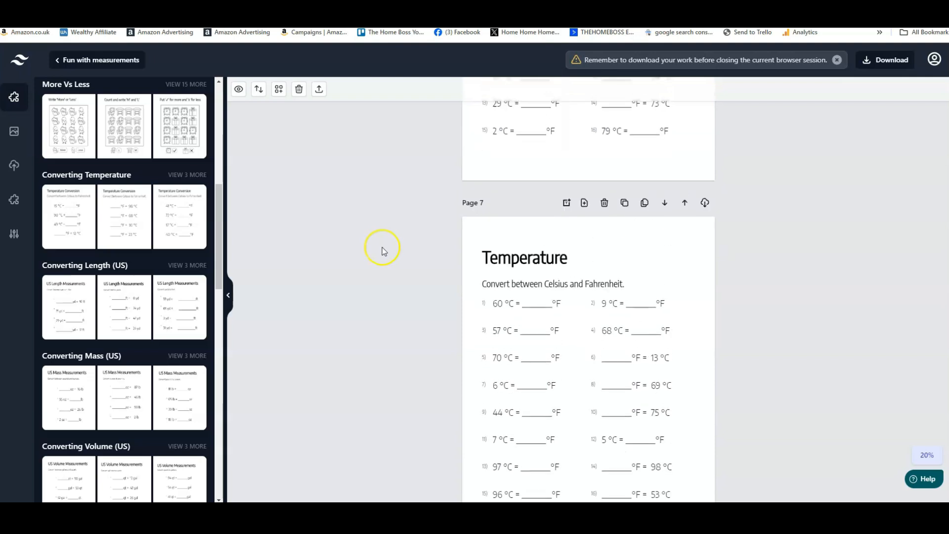
pyautogui.scroll(20, 394, 256)
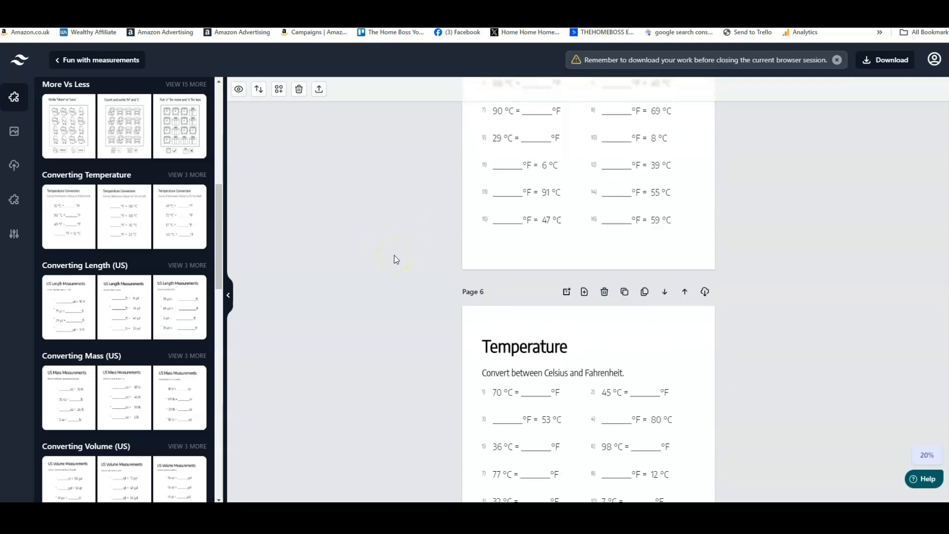
pyautogui.scroll(4, 393, 254)
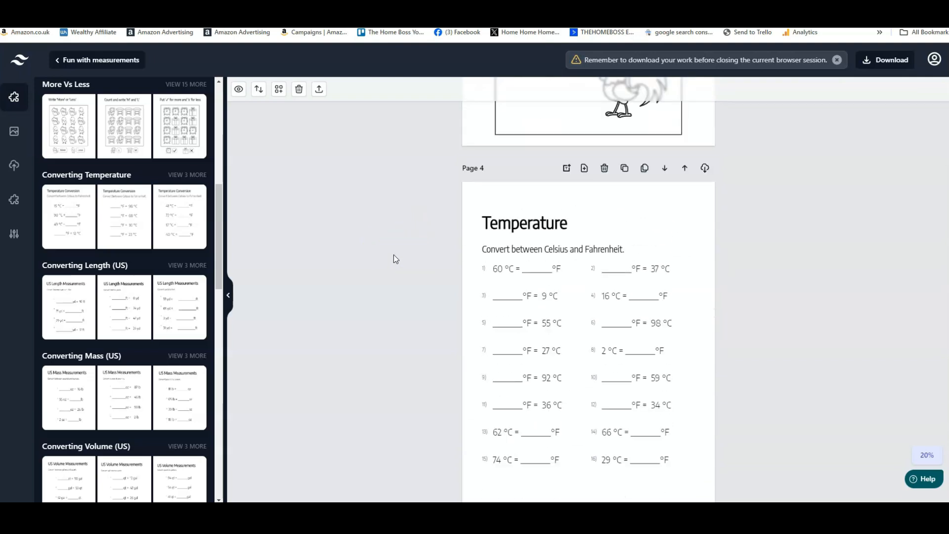
pyautogui.scroll(-2, 394, 254)
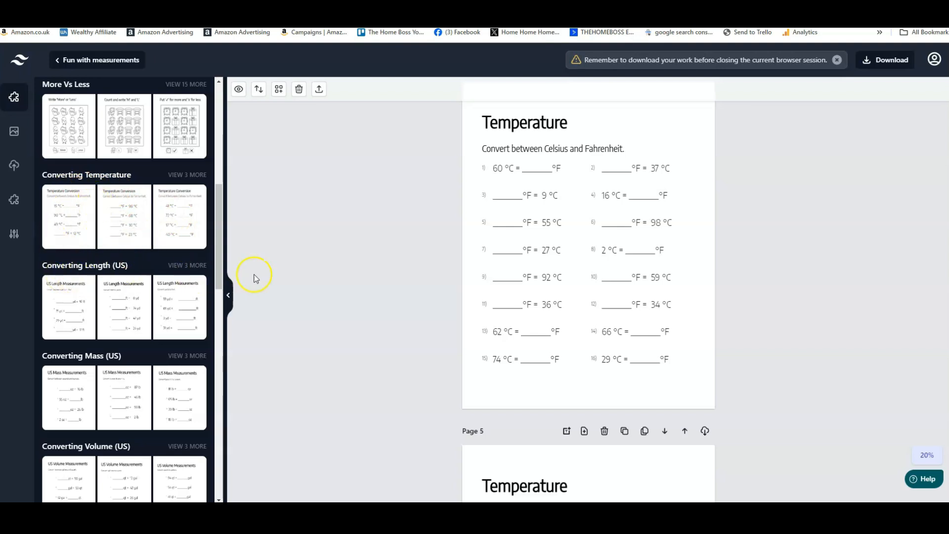
# Step: Delete the cloned Temperature pages after page 4 and fill the blank page 5 with the Drawing temperature template
pyautogui.click(604, 432)
pyautogui.scroll(-3, 159, 265)
pyautogui.scroll(1, 159, 265)
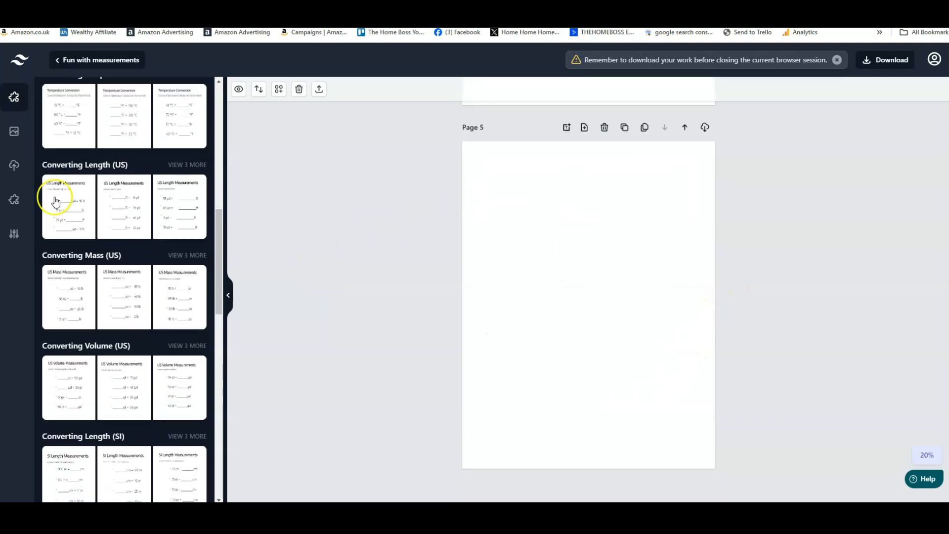
pyautogui.scroll(-1, 106, 252)
pyautogui.scroll(-2, 99, 297)
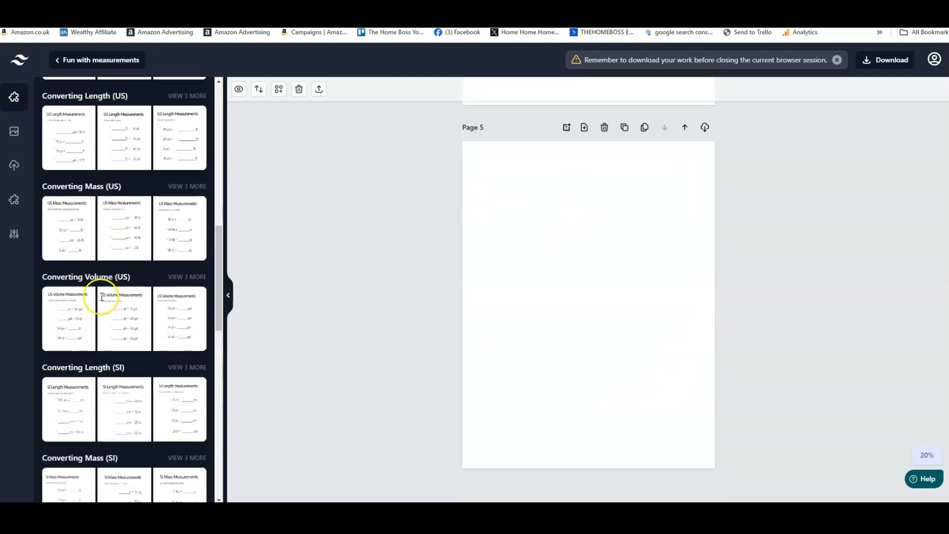
pyautogui.scroll(-3, 103, 302)
pyautogui.scroll(1, 85, 272)
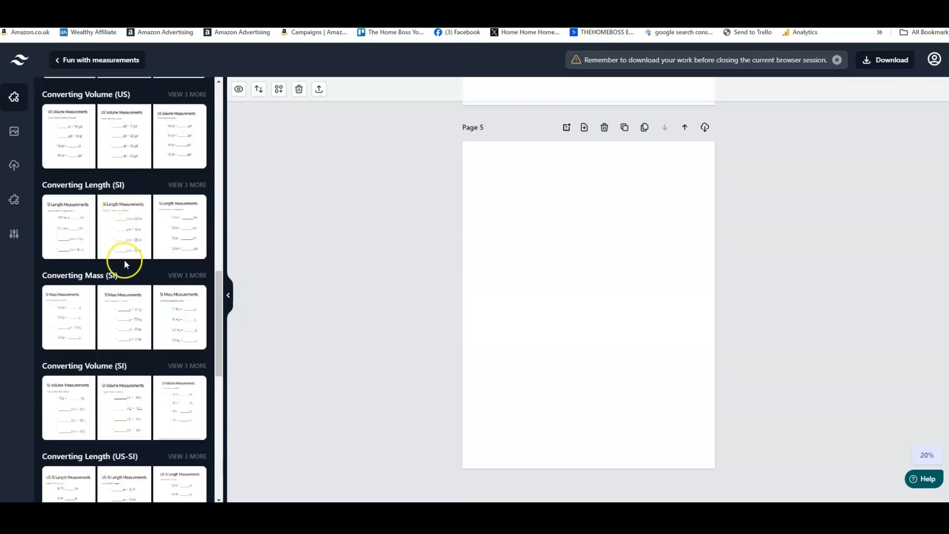
pyautogui.scroll(-3, 124, 262)
pyautogui.scroll(-2, 123, 260)
pyautogui.scroll(-2, 129, 262)
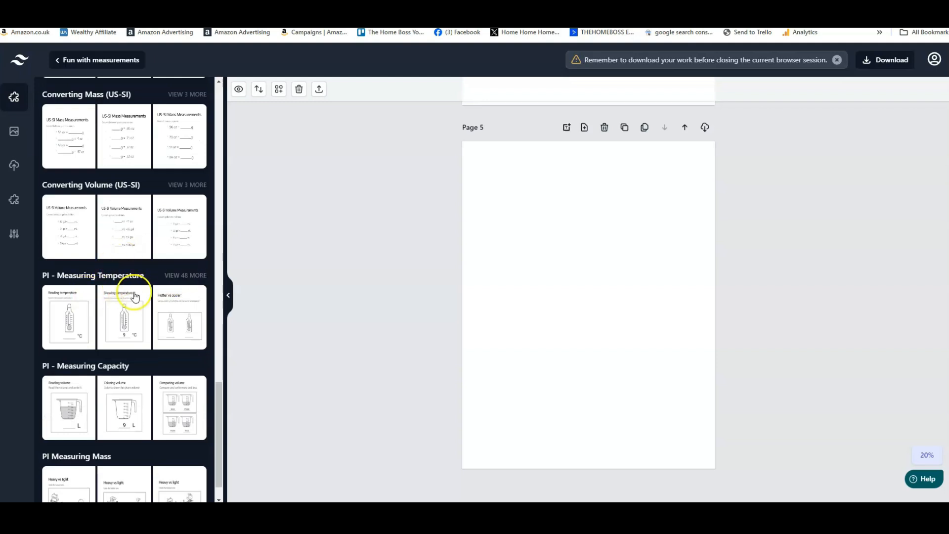
pyautogui.scroll(-1, 138, 295)
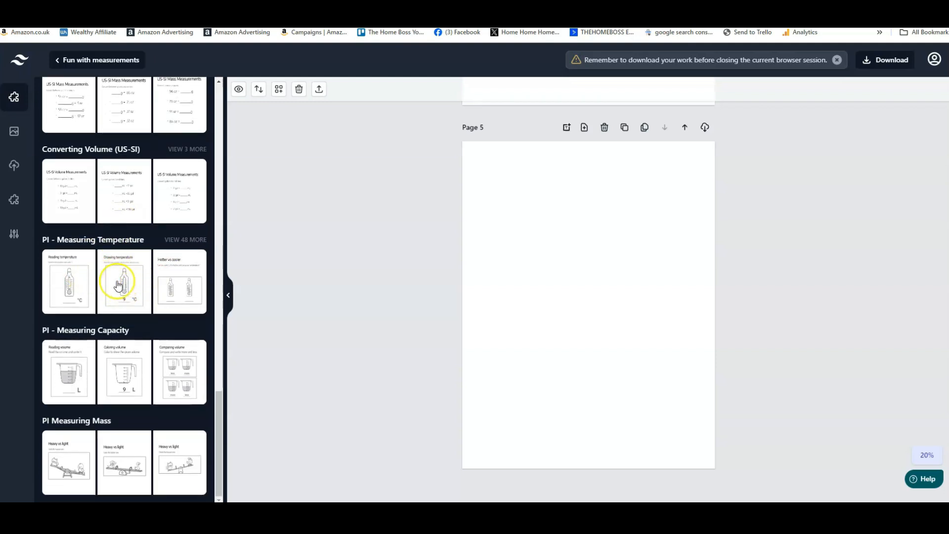
pyautogui.click(127, 281)
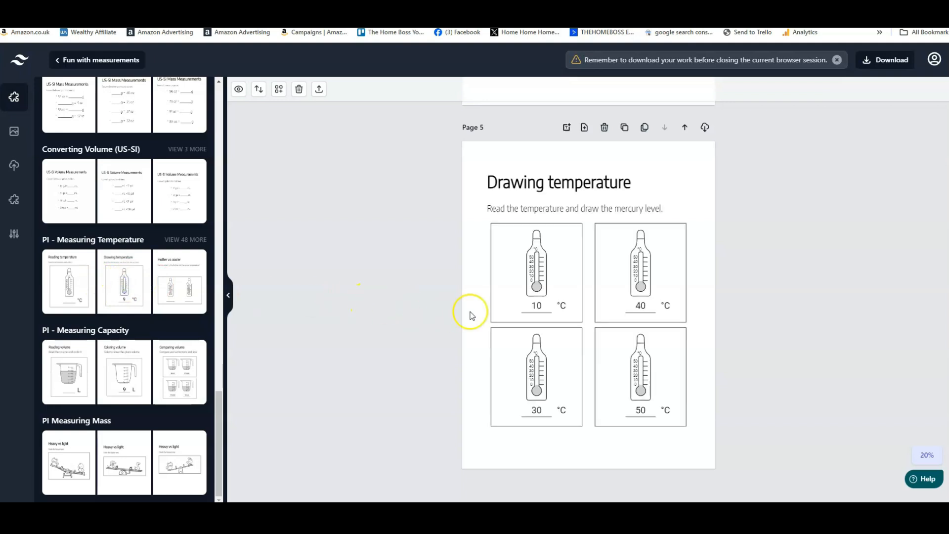
# Step: Fill page 6 with the Comparing volume template and page 7 with the first Heavy vs light template
pyautogui.click(118, 379)
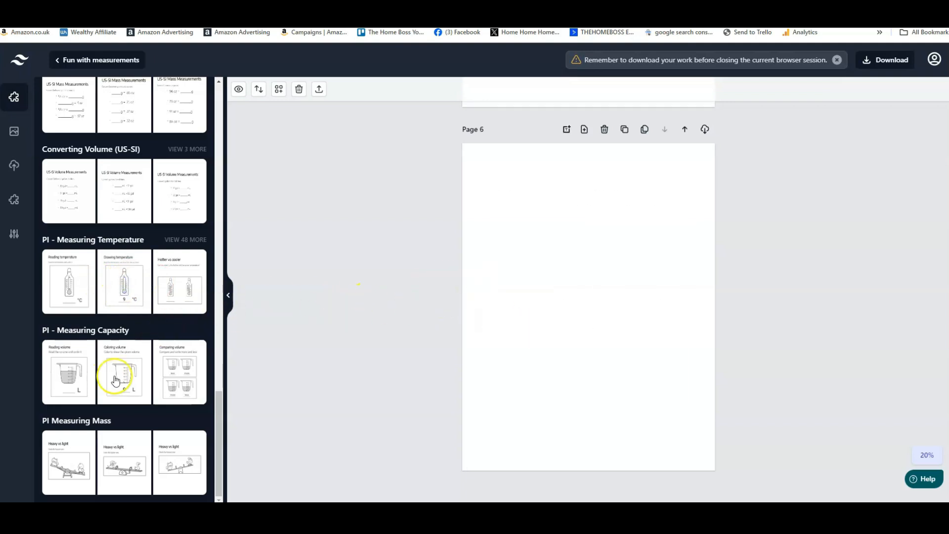
pyautogui.click(173, 374)
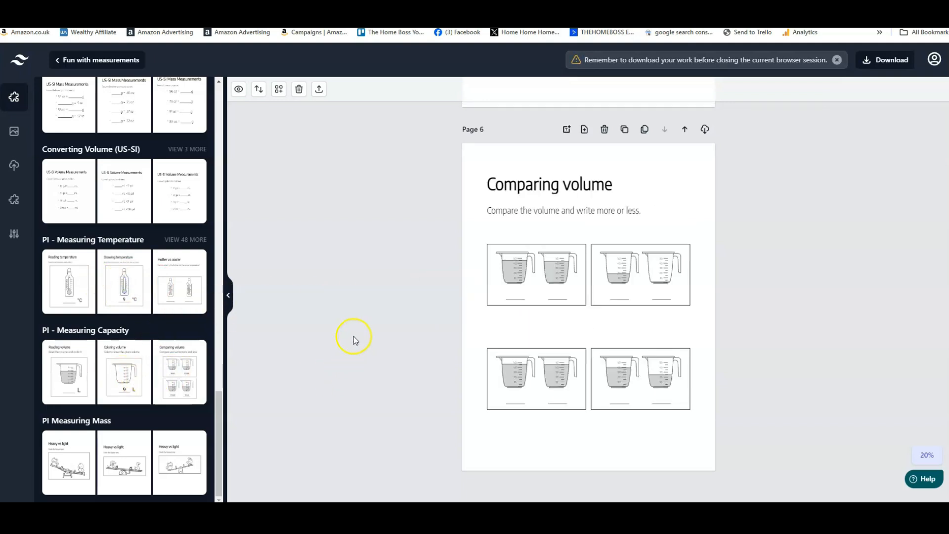
pyautogui.click(72, 465)
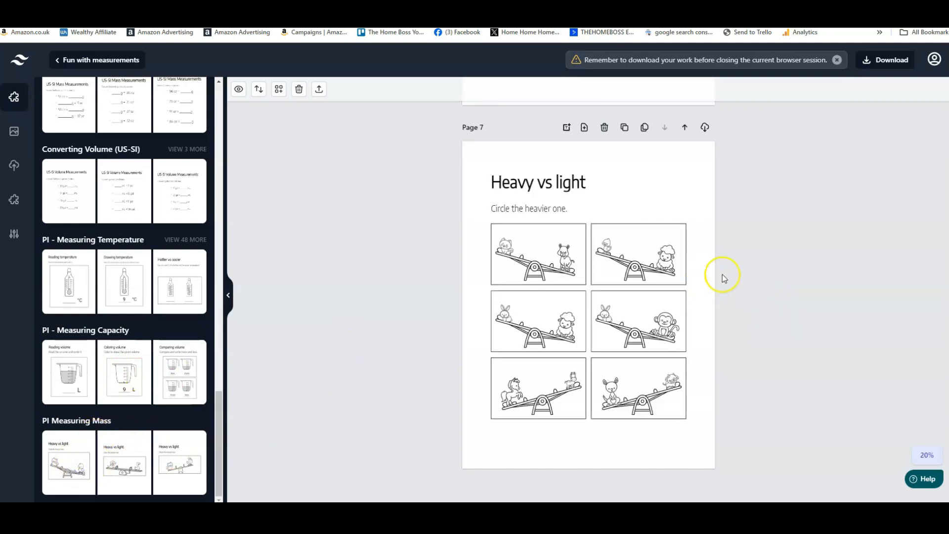
pyautogui.click(550, 212)
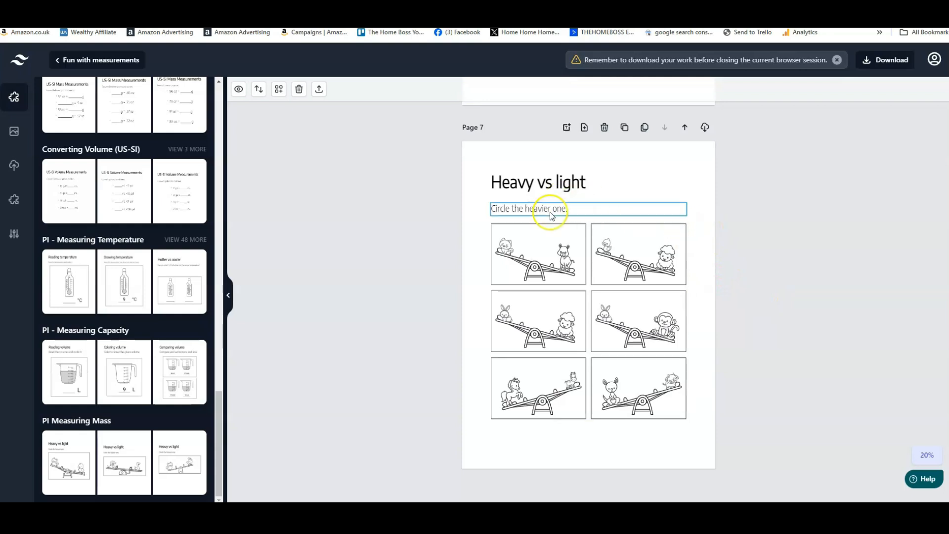
pyautogui.click(762, 213)
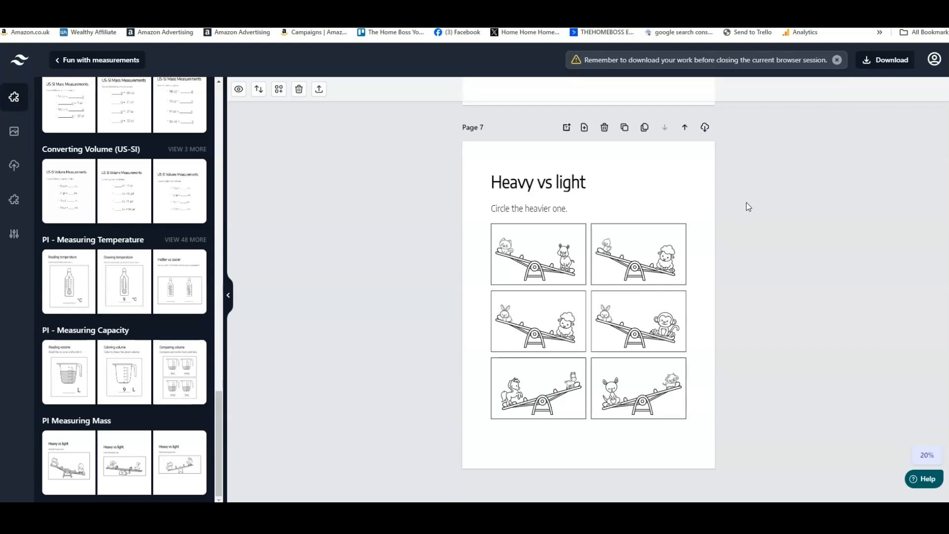
# Step: Look back over the conversion templates and return to the "Who is taller?" story page
pyautogui.scroll(8, 169, 233)
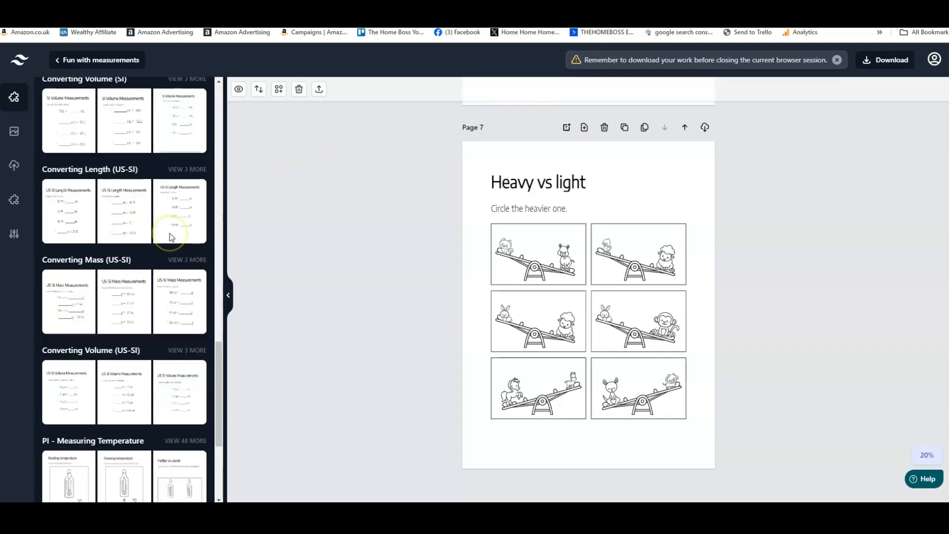
pyautogui.scroll(3, 163, 241)
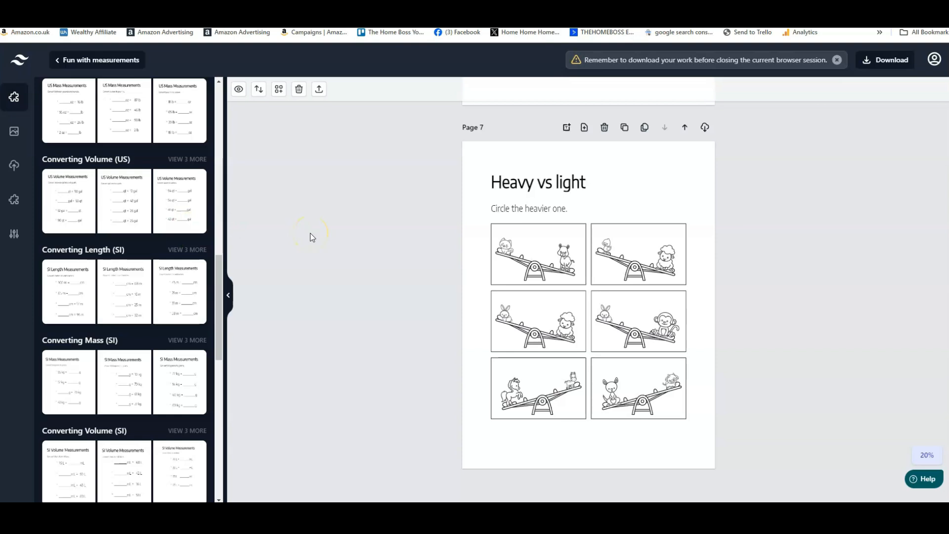
pyautogui.click(305, 214)
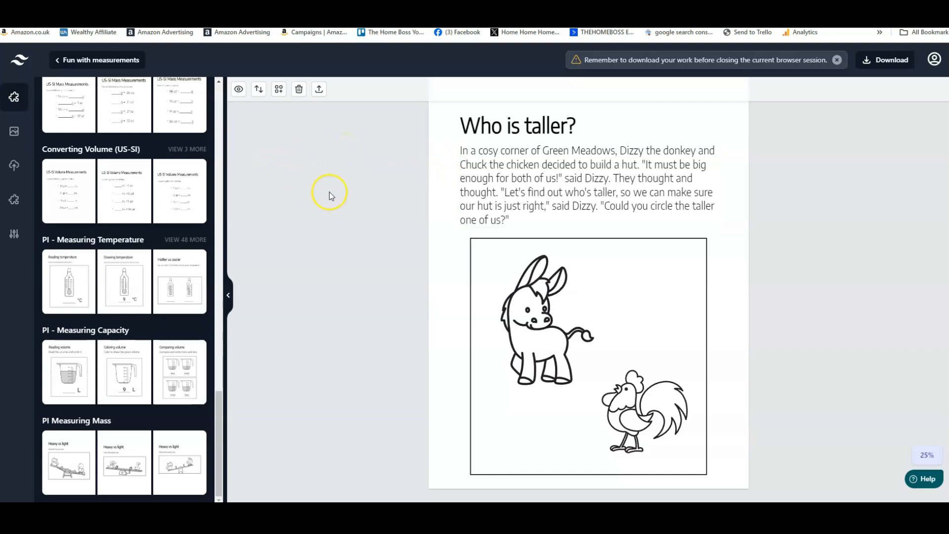
pyautogui.scroll(-1, 378, 207)
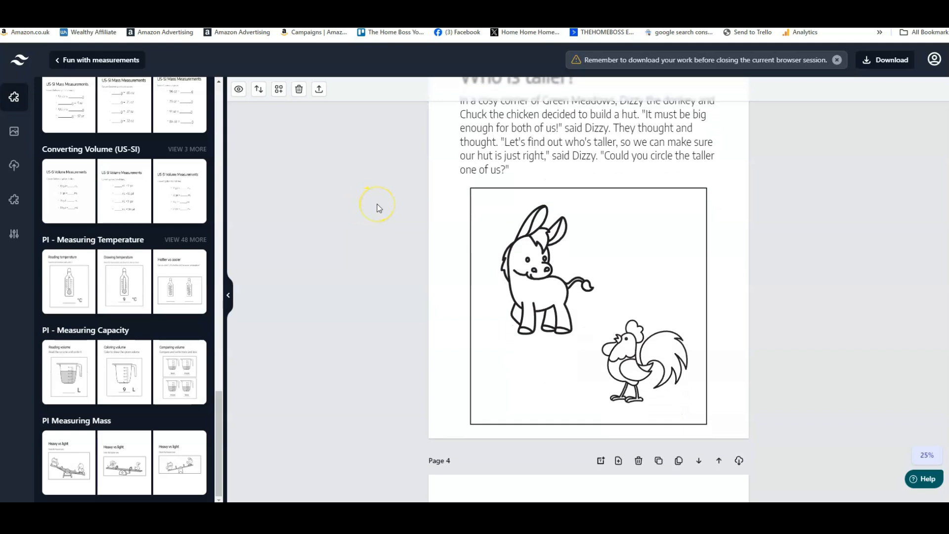
pyautogui.scroll(1, 379, 206)
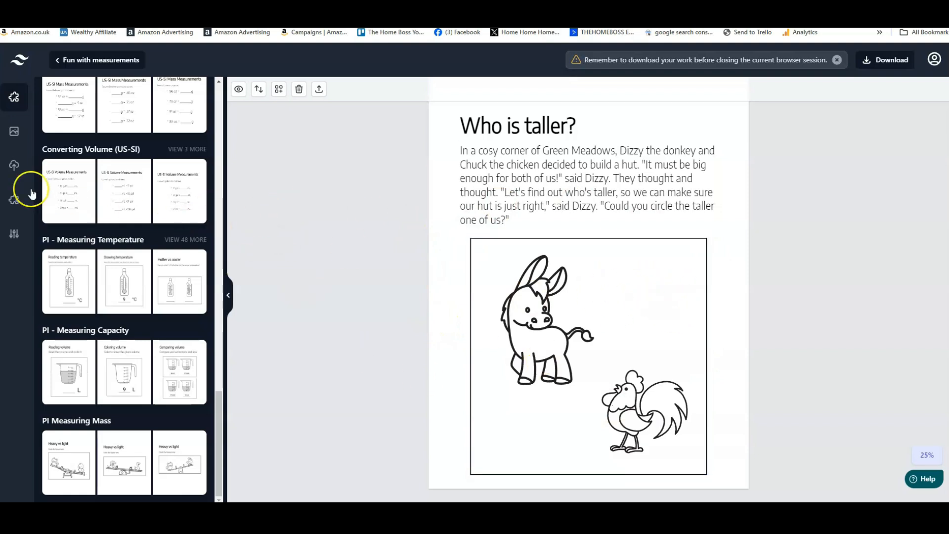
# Step: Insert the uploaded straw hut image onto the "Who is taller?" page
pyautogui.click(14, 166)
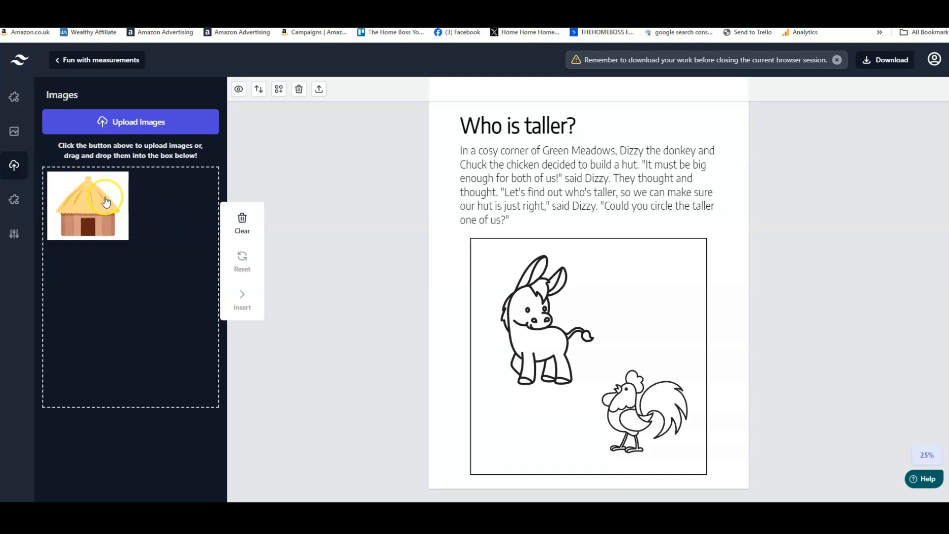
pyautogui.click(82, 210)
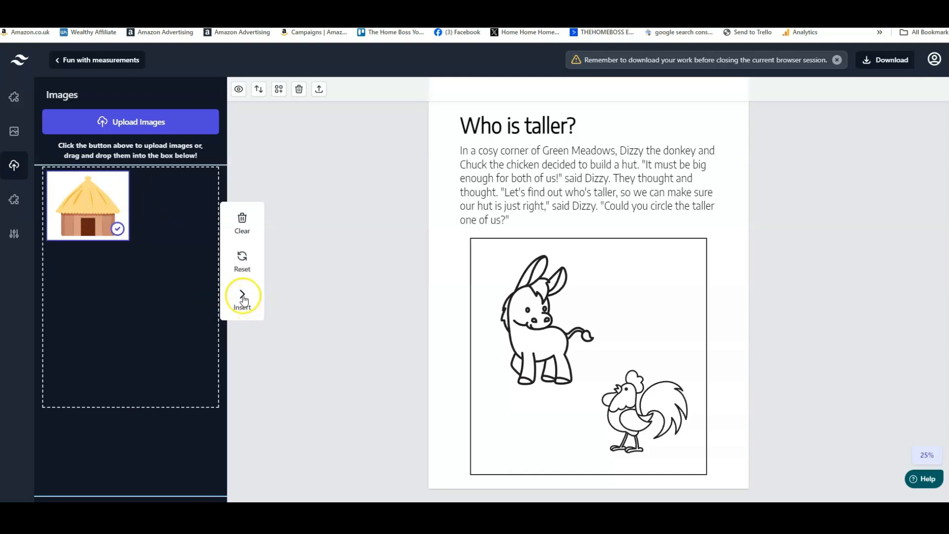
pyautogui.click(243, 300)
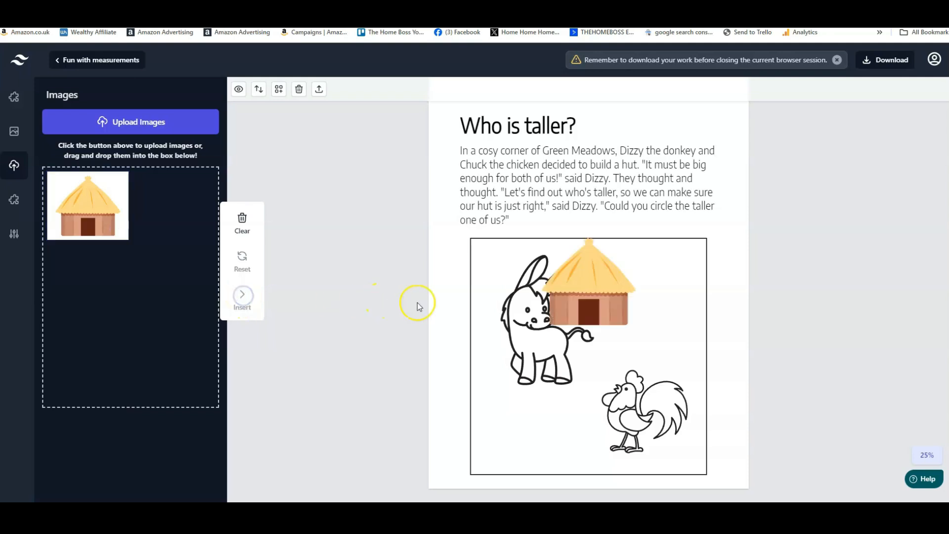
# Step: Try the hut image below the donkey, and reposition it over the right end of the title and story text
pyautogui.click(636, 280)
pyautogui.moveTo(649, 272); pyautogui.dragTo(487, 423)
pyautogui.click(805, 286)
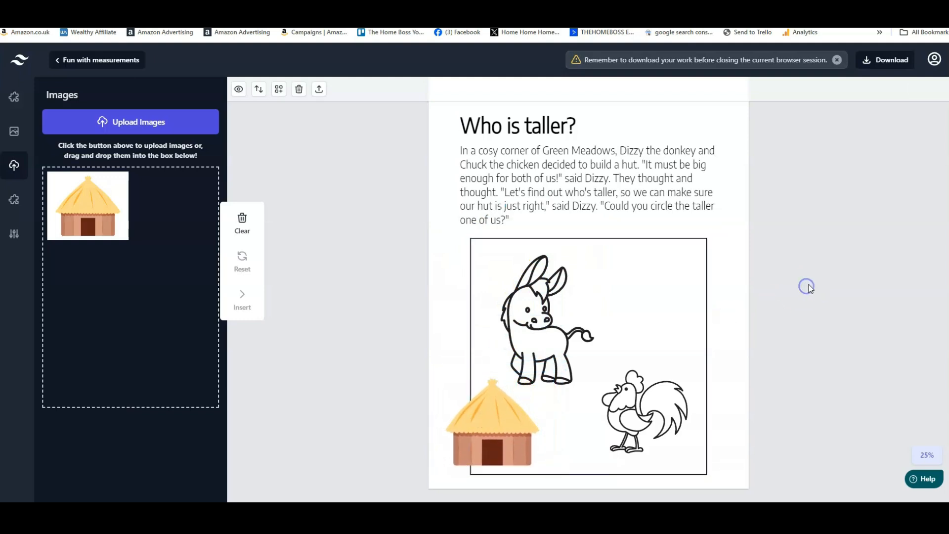
pyautogui.moveTo(486, 443); pyautogui.dragTo(696, 174)
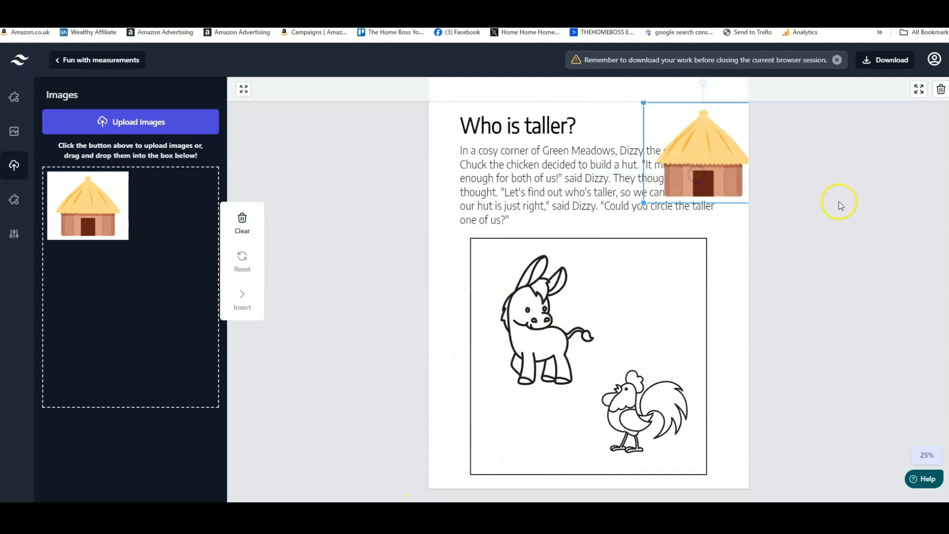
# Step: Shrink the straw hut image and place it above the right end of the story text on the "Who is taller?" page
pyautogui.scroll(3, 841, 205)
pyautogui.moveTo(677, 260); pyautogui.dragTo(633, 256)
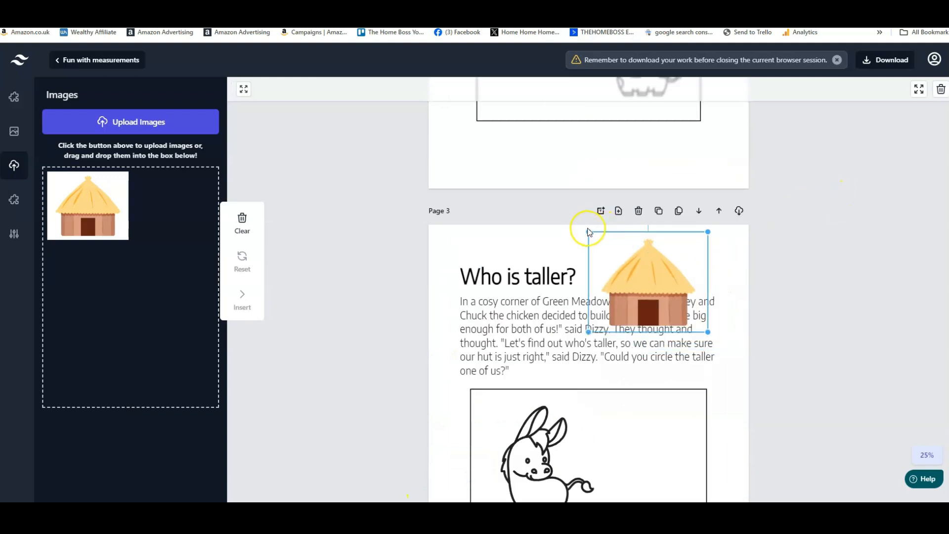
pyautogui.moveTo(590, 230); pyautogui.dragTo(651, 248)
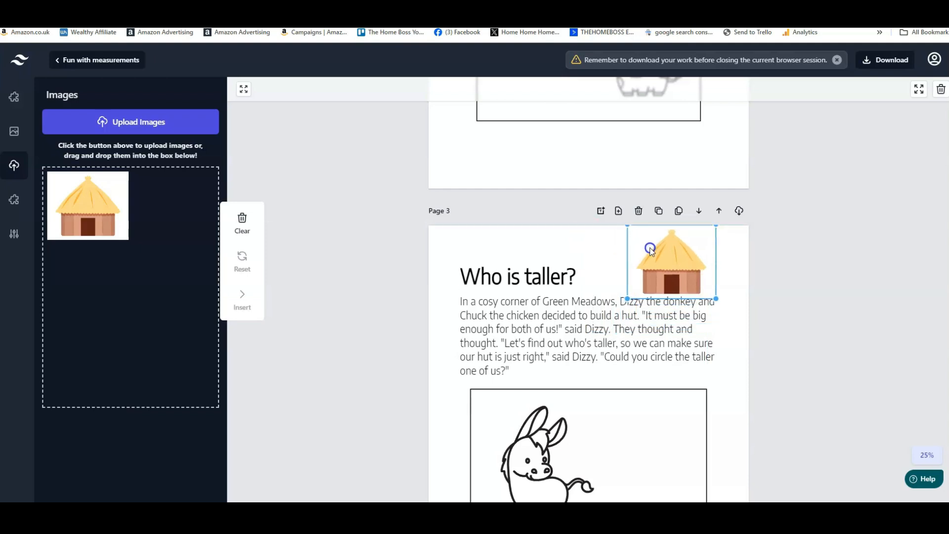
pyautogui.click(769, 297)
pyautogui.scroll(-3, 810, 309)
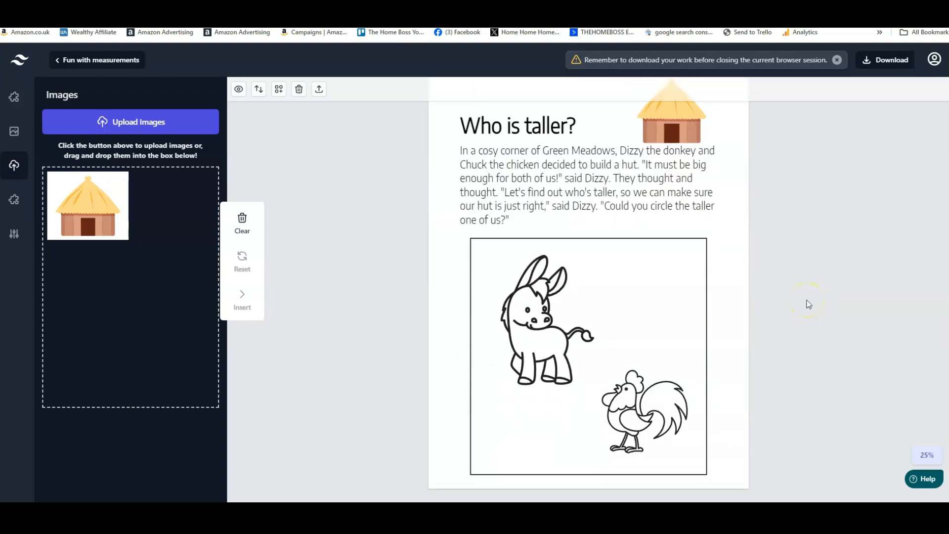
pyautogui.scroll(-1, 618, 232)
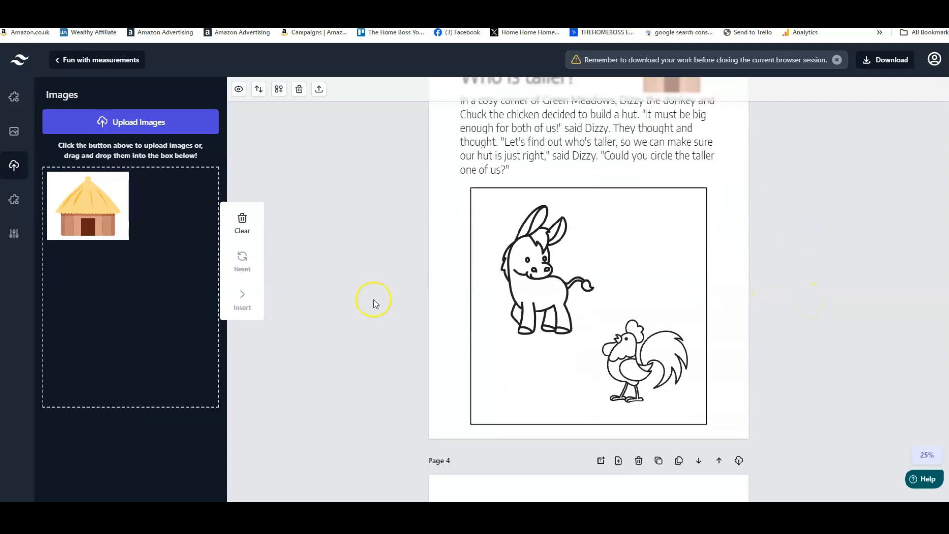
pyautogui.scroll(2, 375, 290)
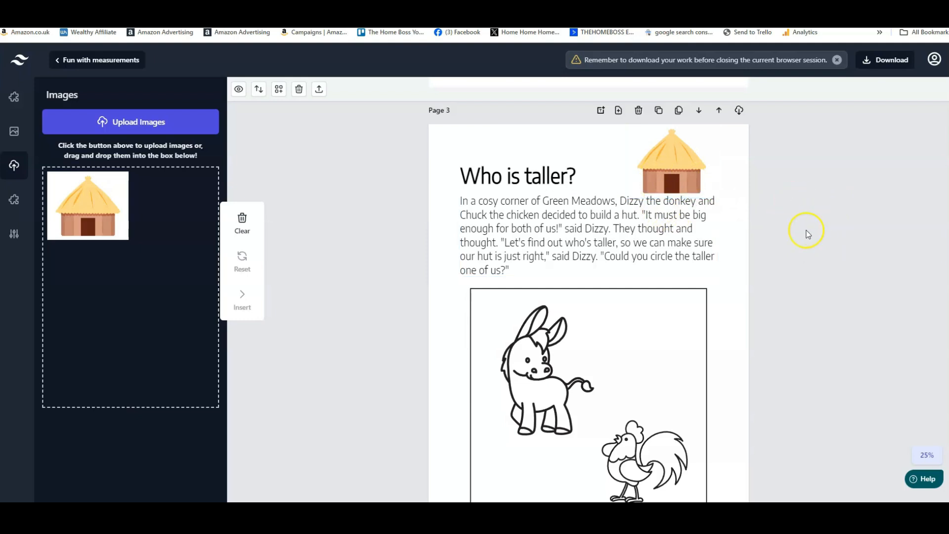
# Step: Recolour the "Who is taller?" title to blue with RGB values 19, 116, 176
pyautogui.click(591, 181)
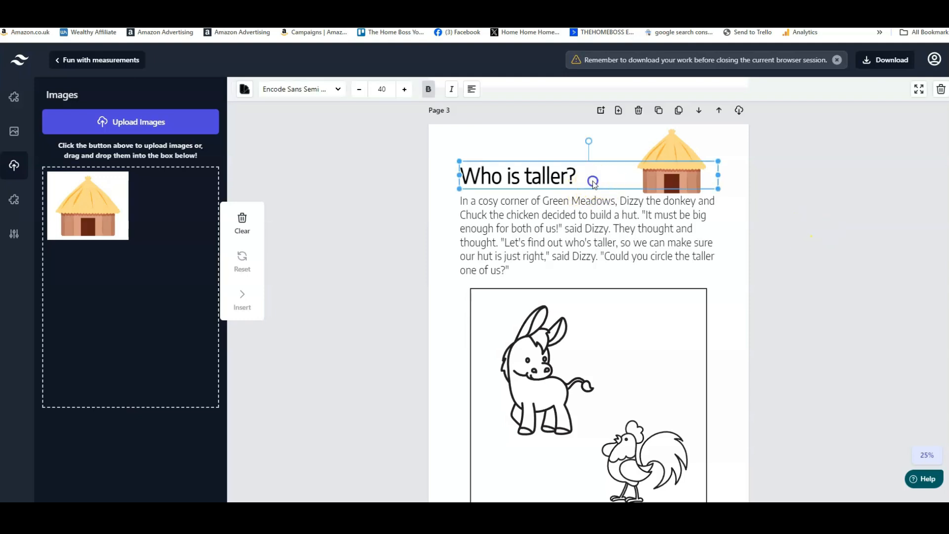
pyautogui.moveTo(577, 174); pyautogui.dragTo(423, 173)
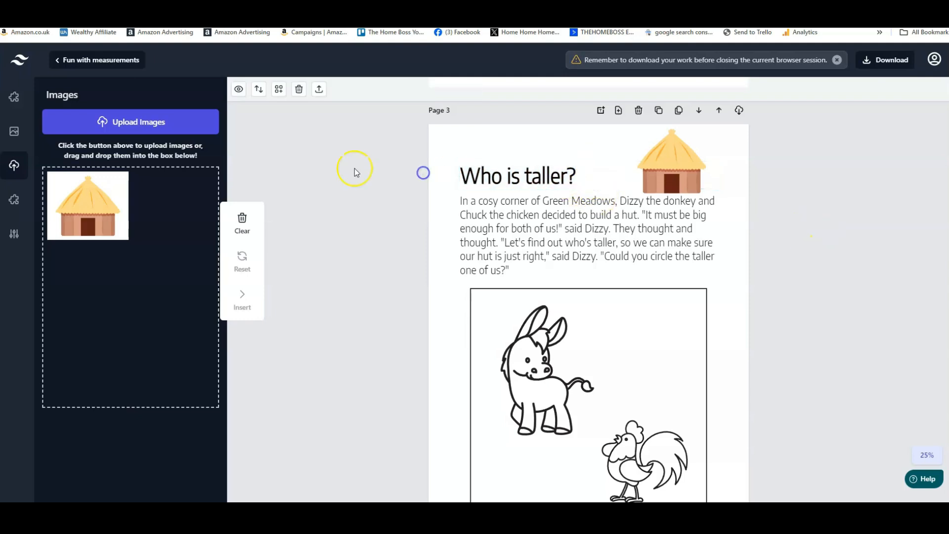
pyautogui.click(495, 177)
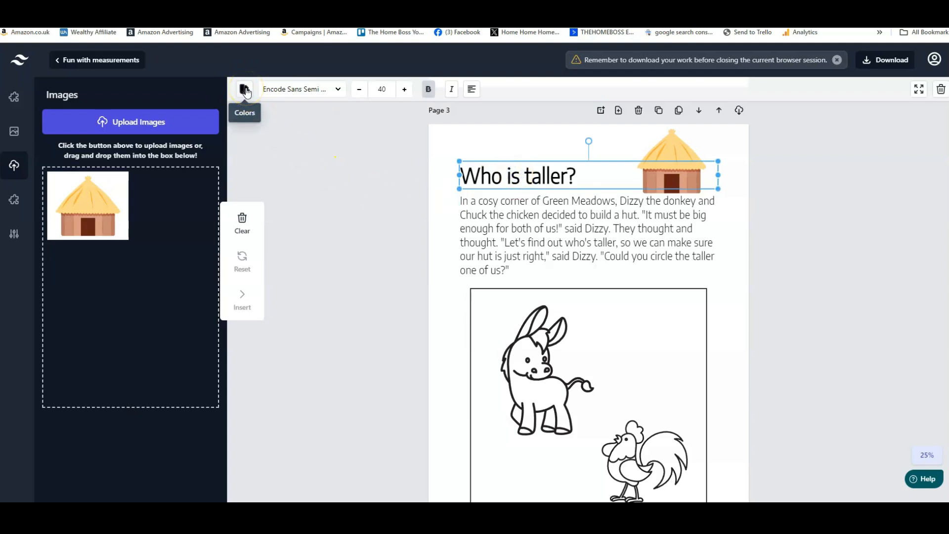
pyautogui.click(244, 89)
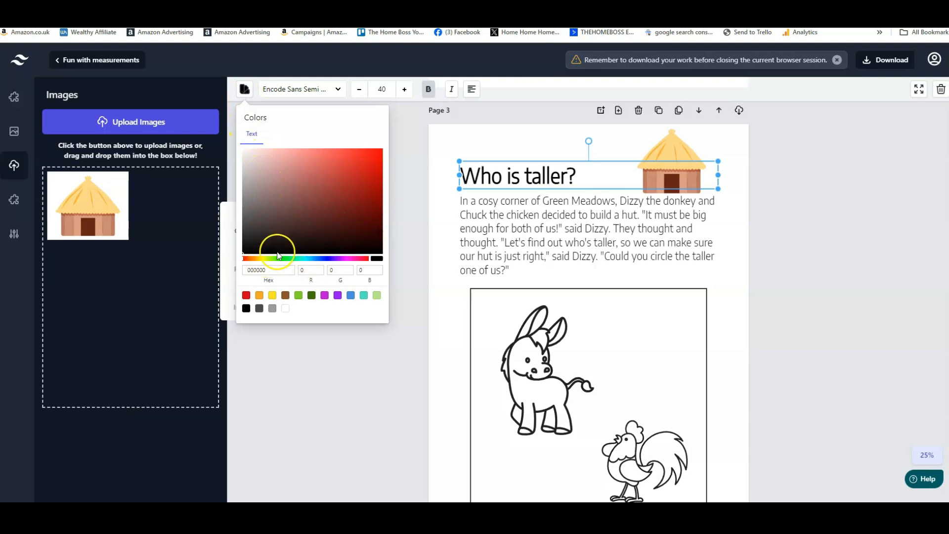
pyautogui.click(253, 258)
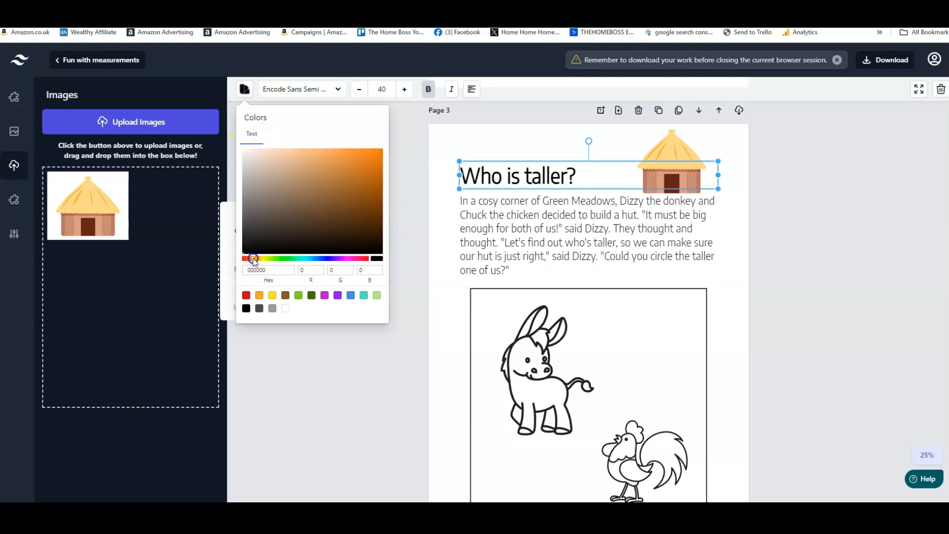
pyautogui.moveTo(253, 261); pyautogui.dragTo(315, 264)
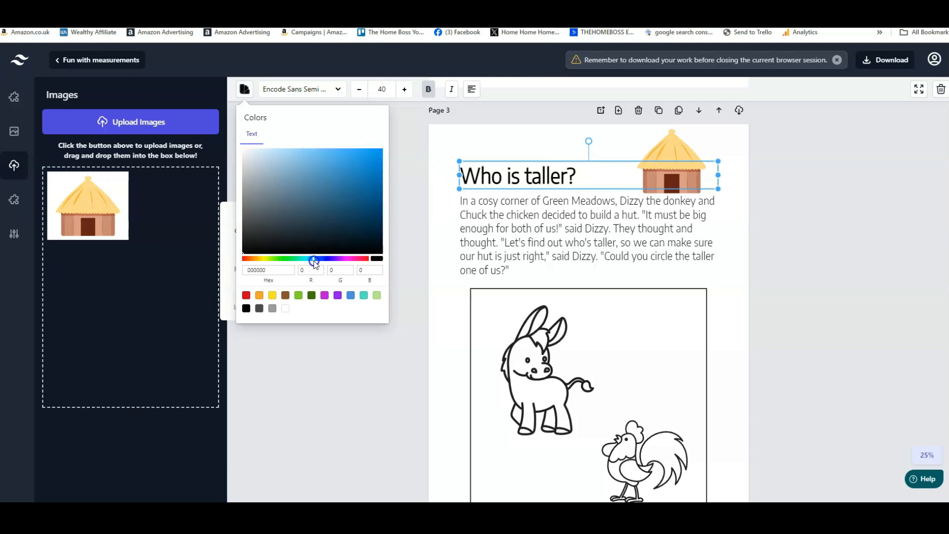
pyautogui.click(368, 181)
pyautogui.click(481, 243)
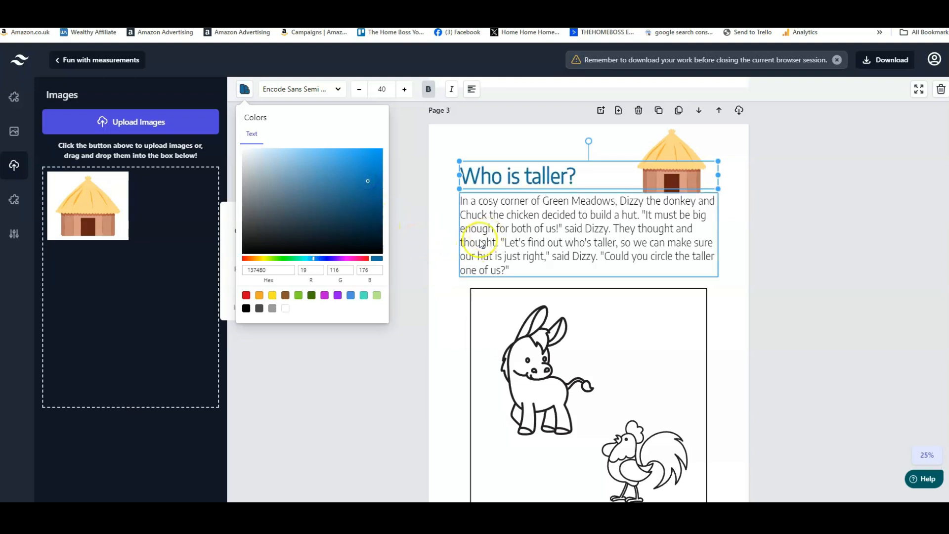
# Step: Recolour the story paragraph below the title to dark brown with RGB values 91, 65, 11
pyautogui.click(541, 258)
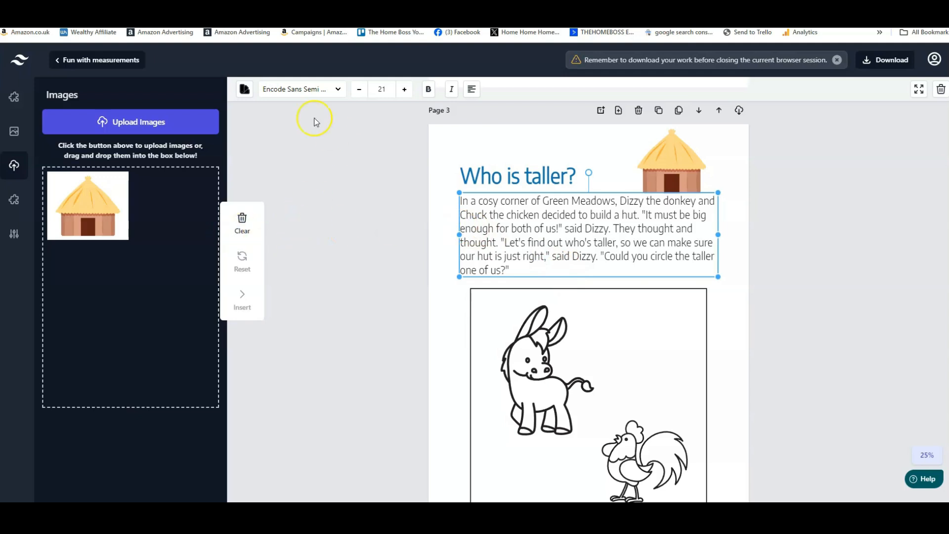
pyautogui.click(244, 89)
pyautogui.click(259, 258)
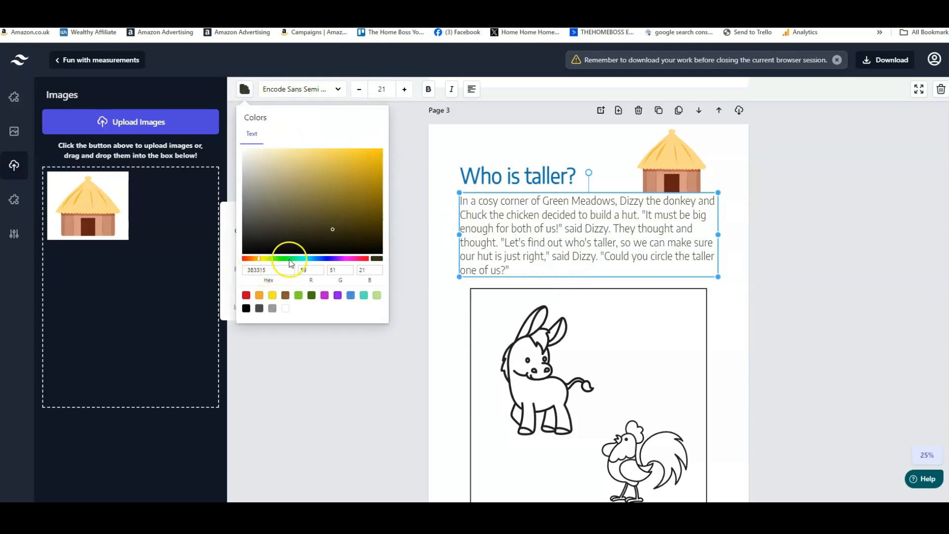
pyautogui.click(259, 296)
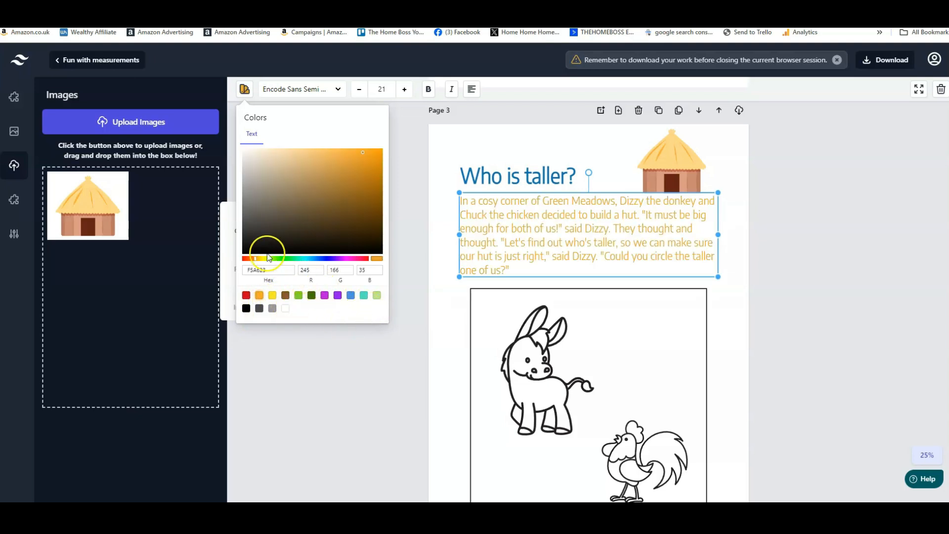
pyautogui.moveTo(361, 153)
pyautogui.mouseDown()
pyautogui.moveTo(345, 172)
pyautogui.moveTo(376, 194)
pyautogui.moveTo(367, 218)
pyautogui.moveTo(352, 199)
pyautogui.moveTo(362, 183)
pyautogui.moveTo(299, 173)
pyautogui.moveTo(343, 153)
pyautogui.moveTo(369, 174)
pyautogui.moveTo(376, 216)
pyautogui.moveTo(362, 218)
pyautogui.mouseUp()
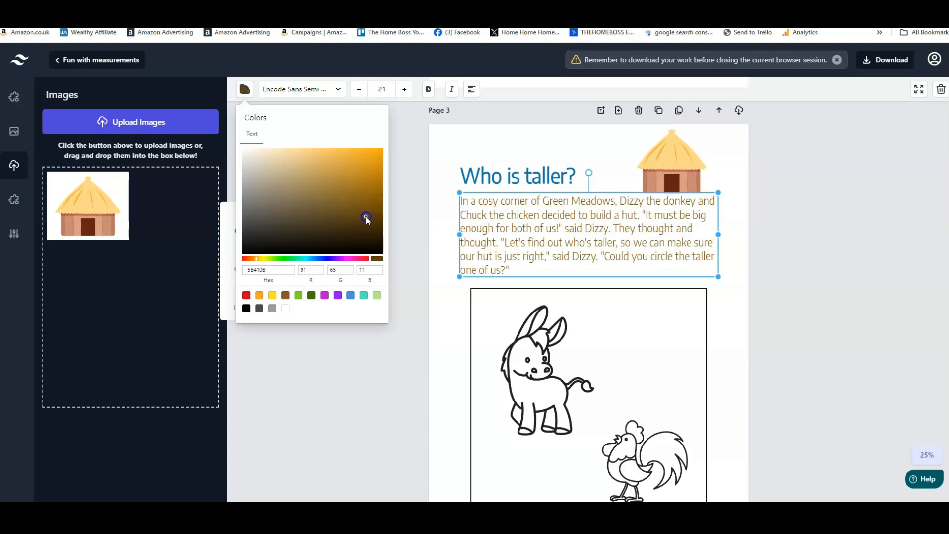
pyautogui.click(326, 356)
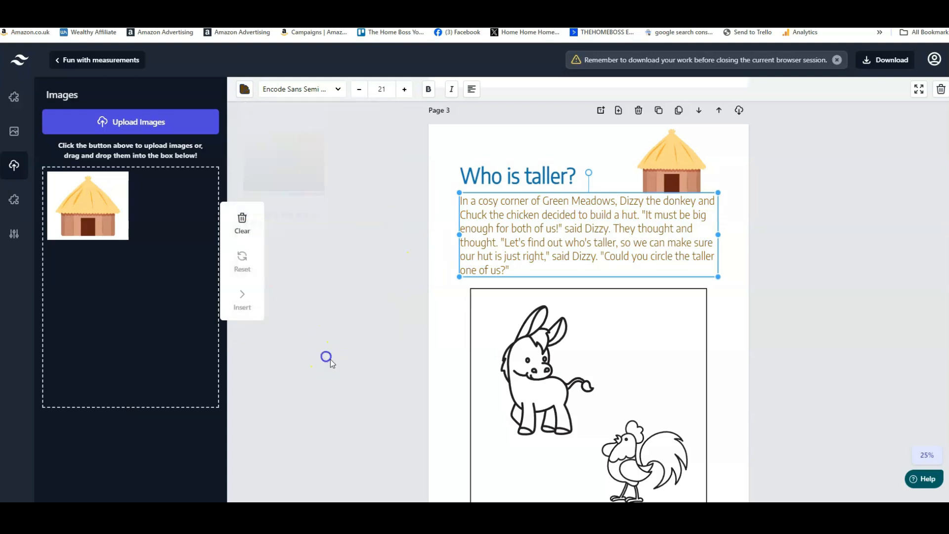
# Step: Nudge the hut image upward and shrink it further so it sits beside the title, just above the story text
pyautogui.moveTo(695, 163); pyautogui.dragTo(691, 157)
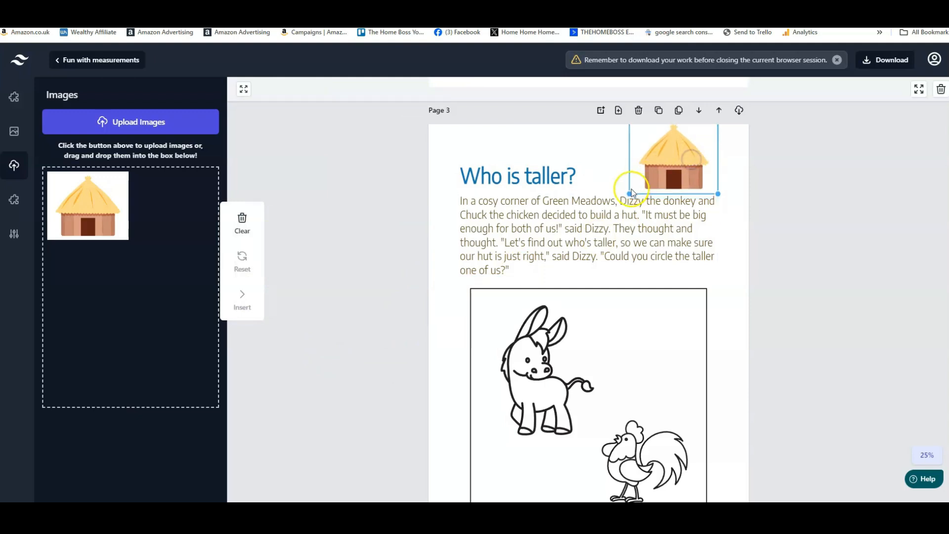
pyautogui.moveTo(628, 194); pyautogui.dragTo(664, 175)
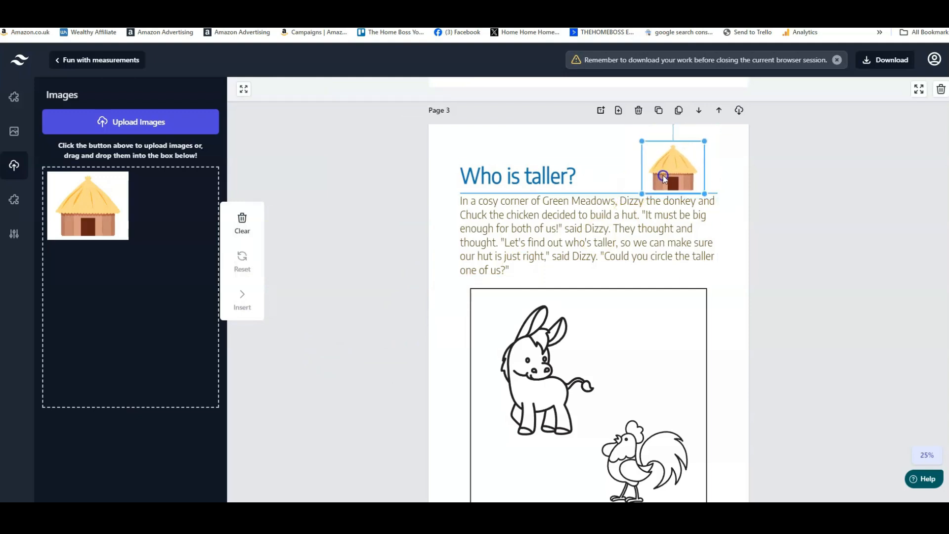
pyautogui.click(821, 279)
pyautogui.scroll(-1, 841, 222)
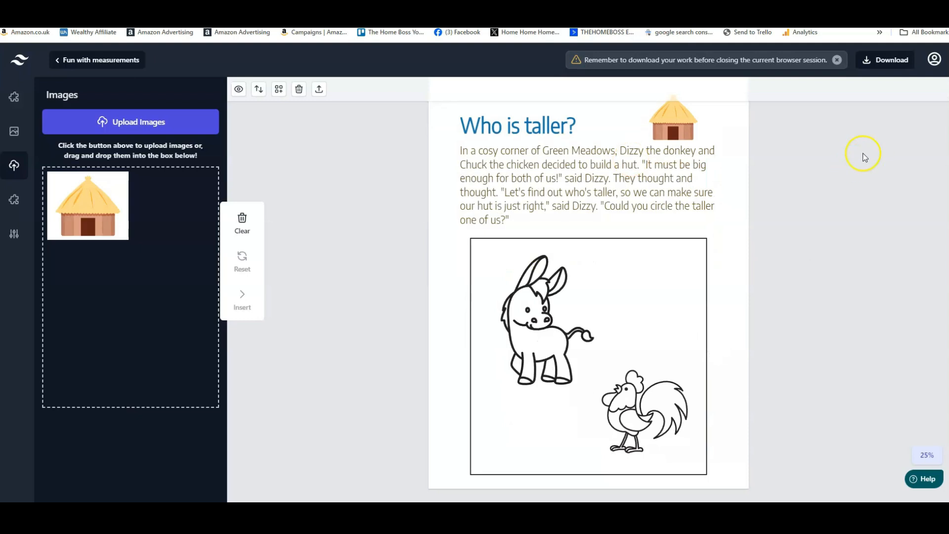
pyautogui.scroll(-1, 792, 297)
pyautogui.scroll(2, 845, 247)
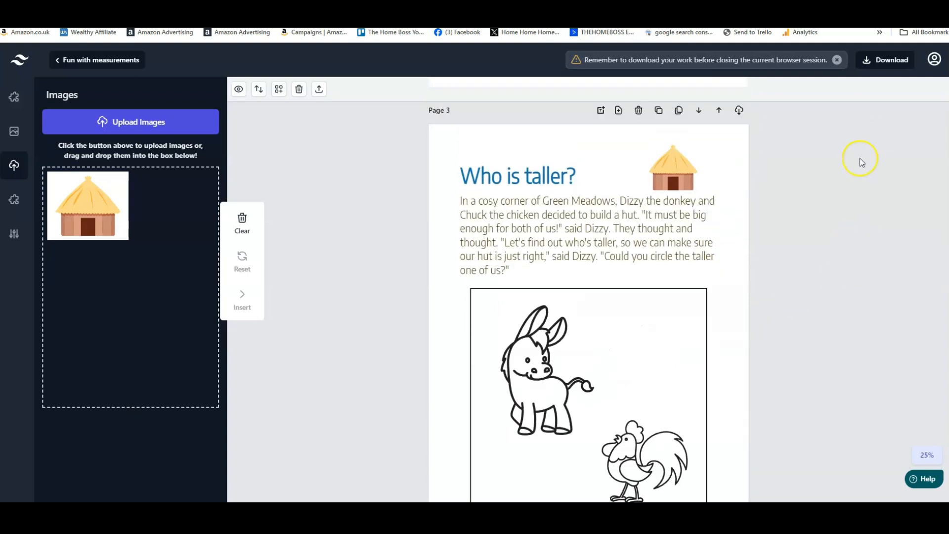
# Step: Open the download format choices for the workbook and look over the neighbouring pages
pyautogui.click(888, 63)
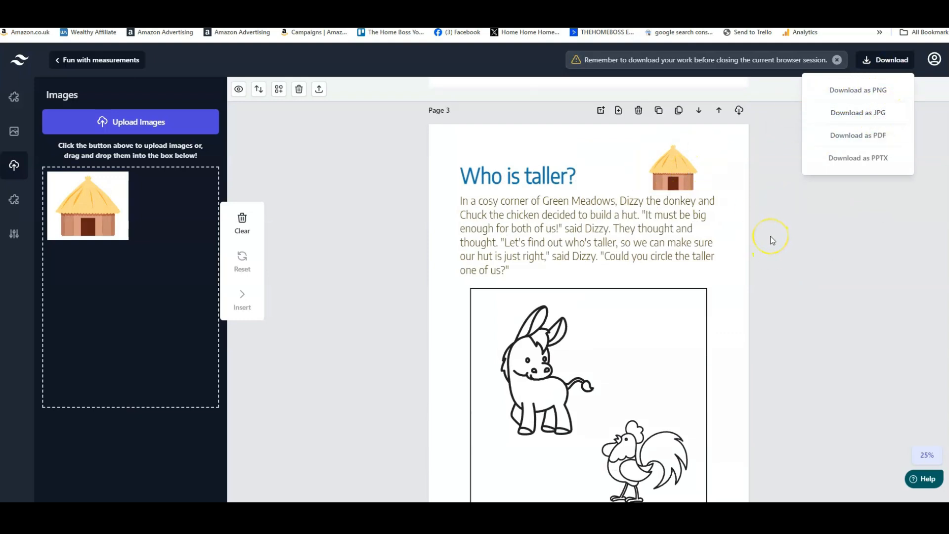
pyautogui.scroll(3, 786, 227)
pyautogui.scroll(-4, 785, 227)
pyautogui.scroll(-1, 787, 226)
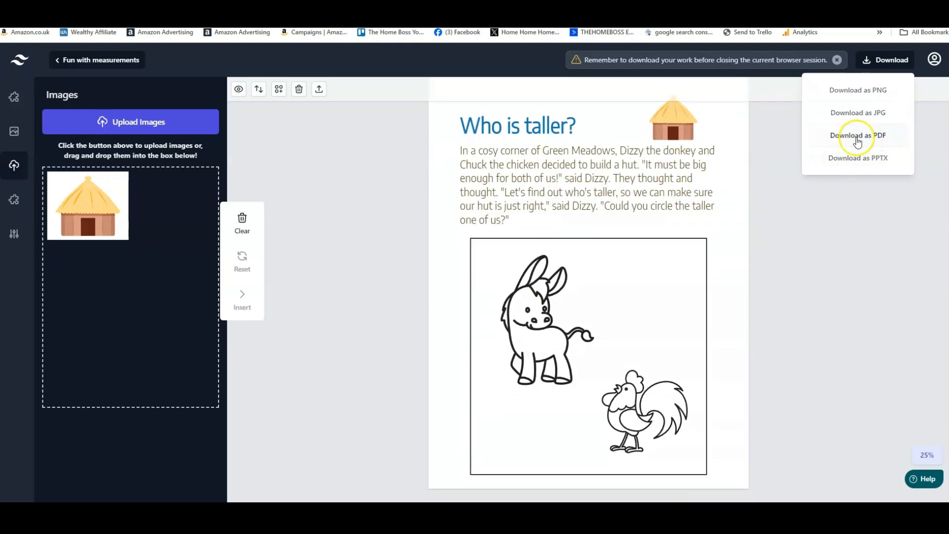